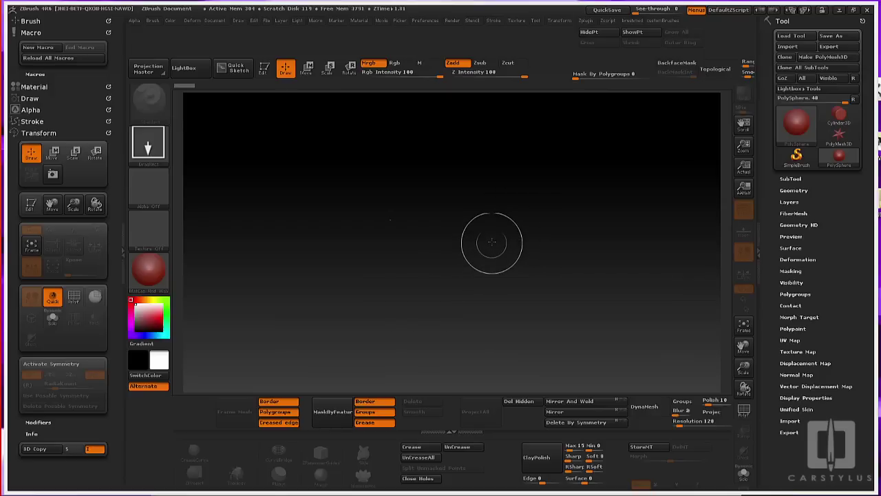
Load the PolySphere.ZTL tool, draw it near the canvas centre and make it editable
key("comma")
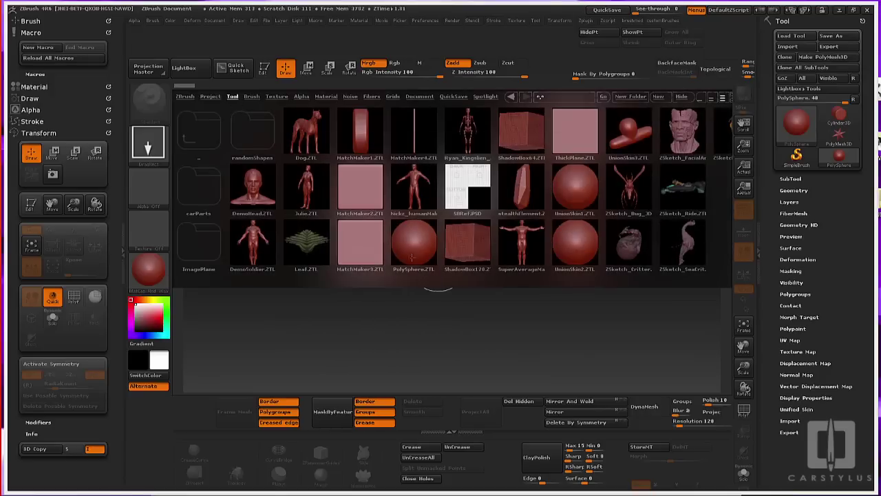
double_click(416, 251)
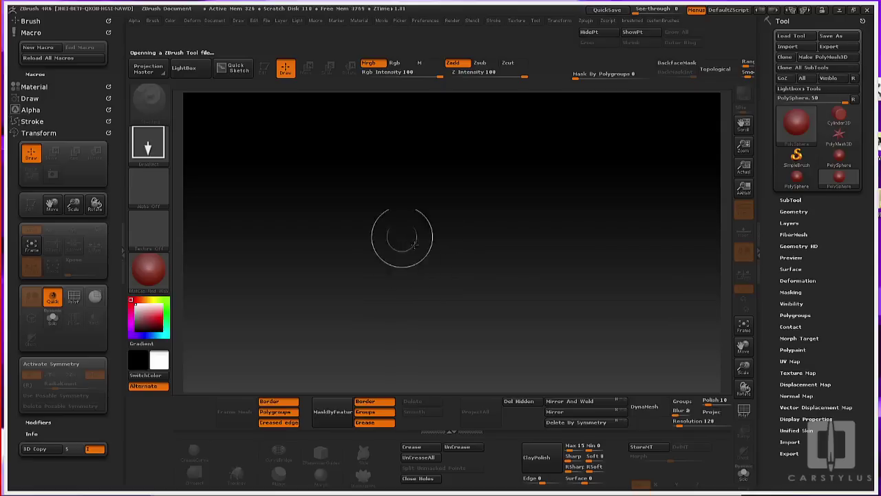
left_click_drag(403, 236, 448, 309)
key("t")
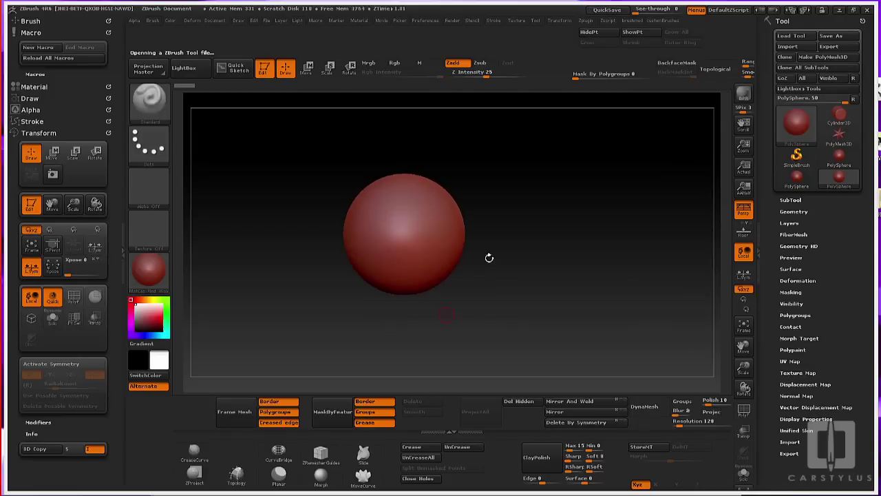
left_click_drag(527, 269, 563, 266, "alt")
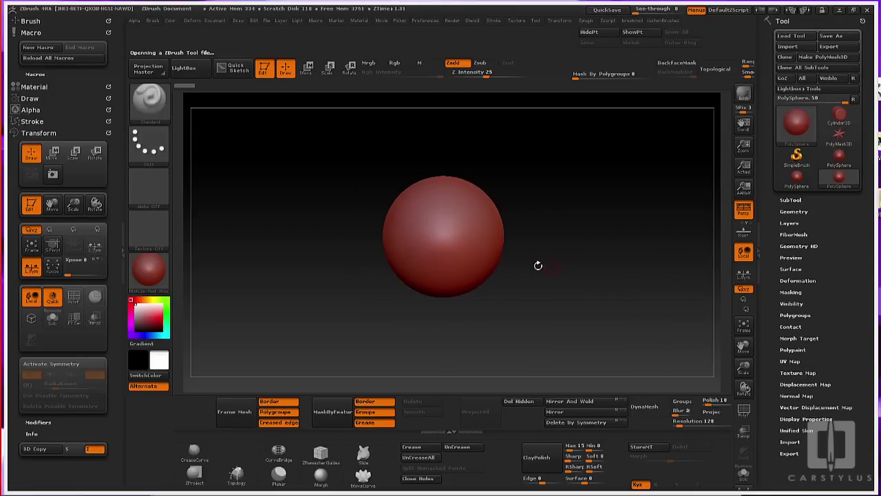
Display the floor grid beneath the sphere and turn perspective off
key("shift")
key("shift+p")
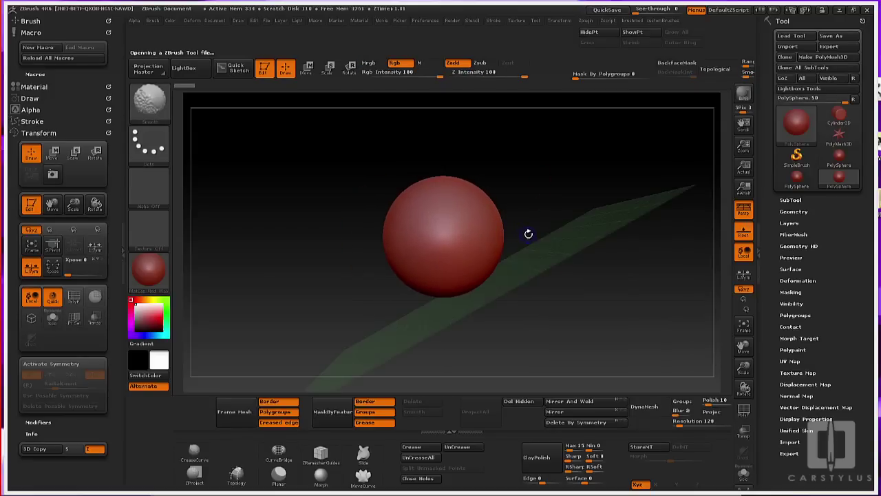
left_click_drag(528, 232, 563, 277)
key("p")
key("p")
key("p")
key("shift")
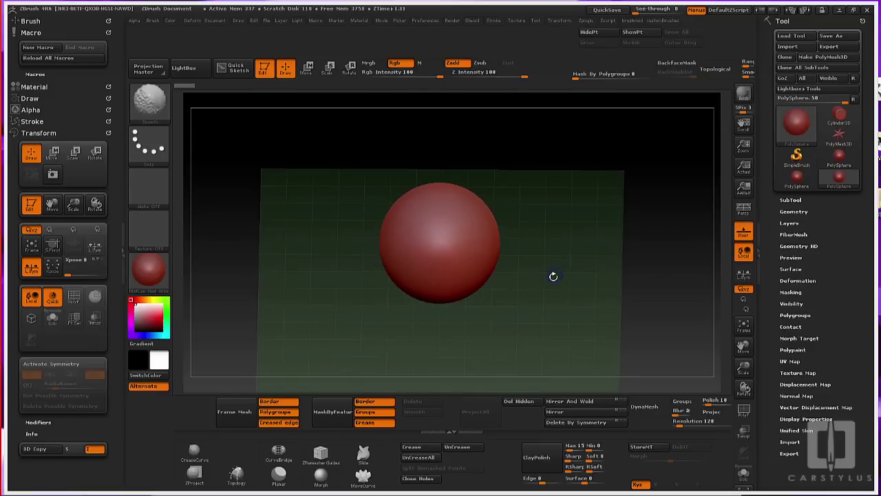
mouse_move(553, 276)
left_mouse_down()
mouse_move(549, 257)
mouse_move(548, 269)
mouse_move(724, 244)
left_mouse_up()
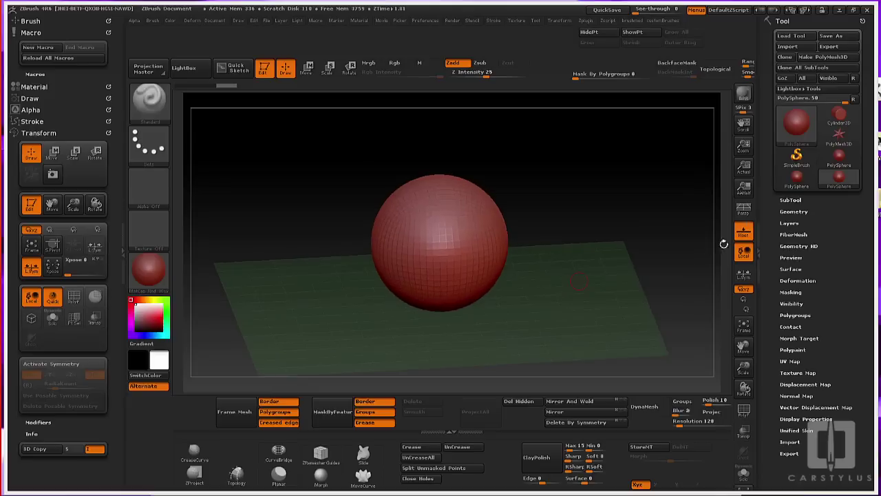
Delete the sphere's subdivision levels above SDiv 1 and reconstruct its lower subdivisions down to the coarsest mesh
left_click(790, 200)
left_click(820, 142)
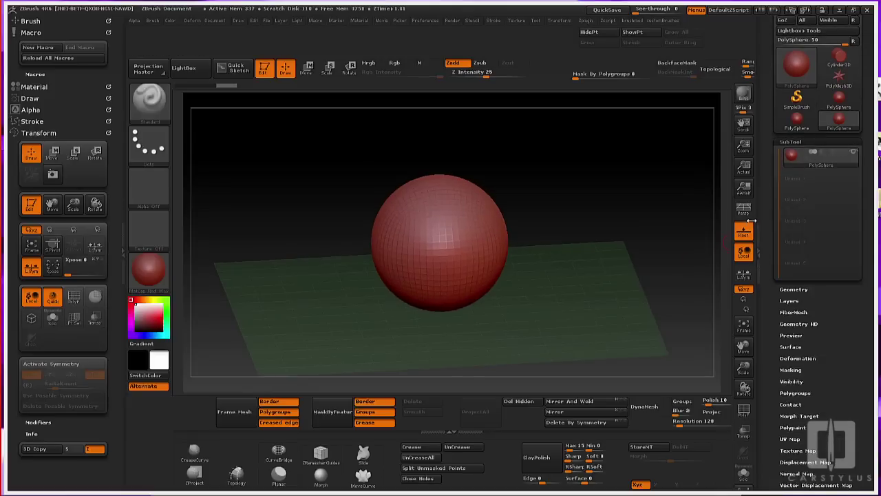
left_click(792, 154)
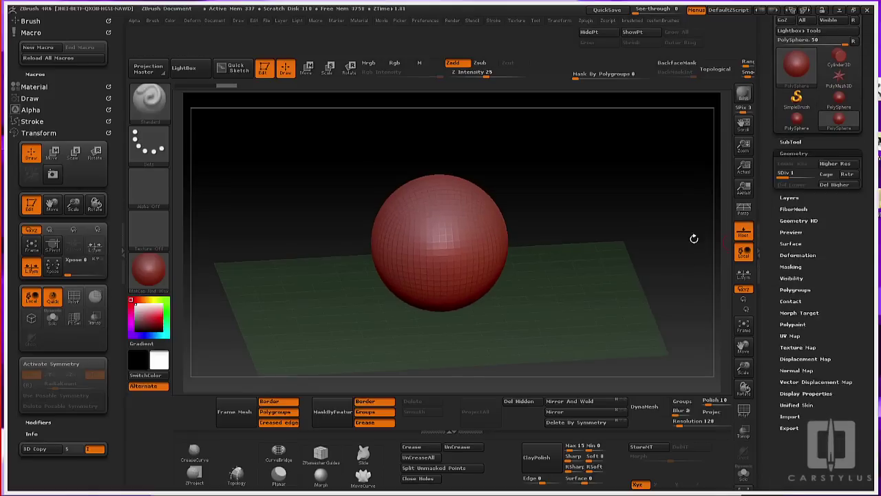
left_click(832, 186)
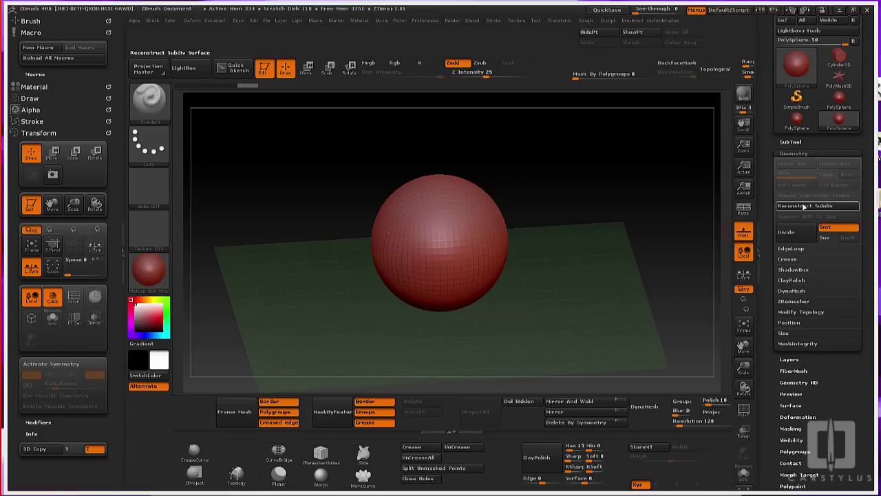
left_click(804, 206)
left_click(806, 206)
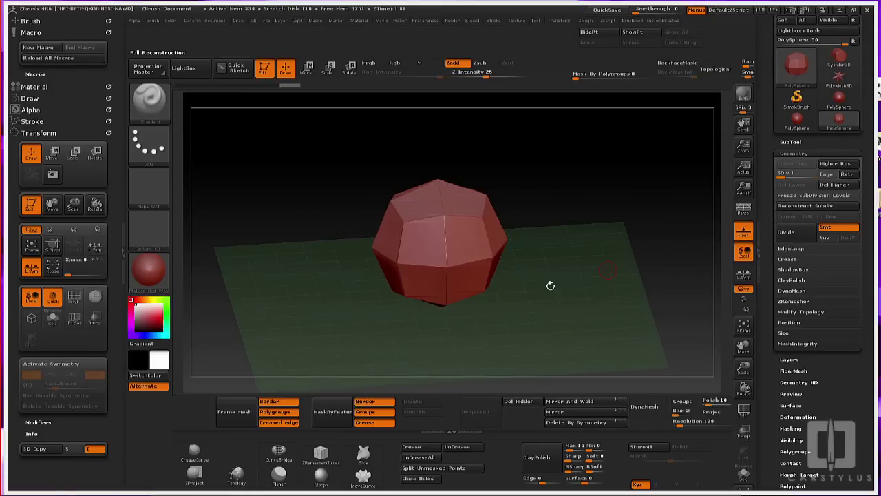
Delete the levels above the coarsest subdivision and display the polygon wireframe on the mesh
left_click_drag(563, 287, 679, 247)
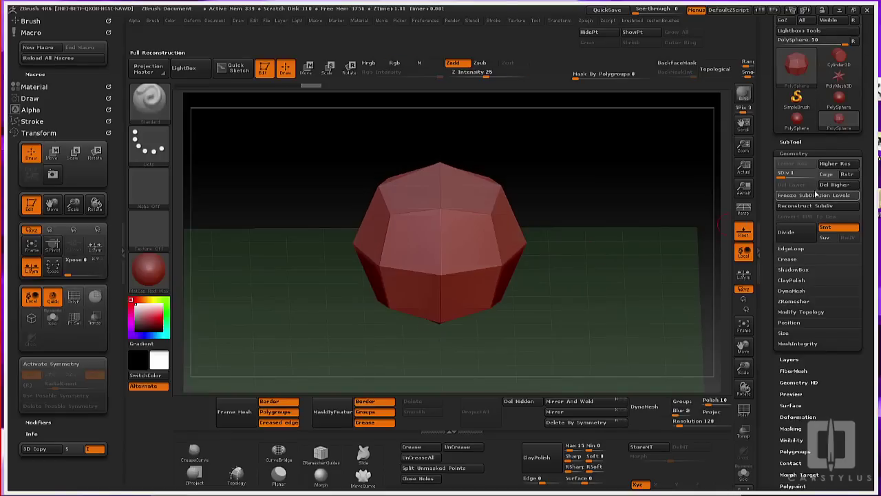
left_click(834, 185)
mouse_move(523, 281)
left_mouse_down()
mouse_move(606, 296)
mouse_move(573, 285)
mouse_move(582, 281)
mouse_move(570, 269)
mouse_move(553, 277)
mouse_move(589, 300)
mouse_move(553, 299)
mouse_move(577, 289)
mouse_move(571, 310)
mouse_move(488, 262)
left_mouse_up()
key("shift+f")
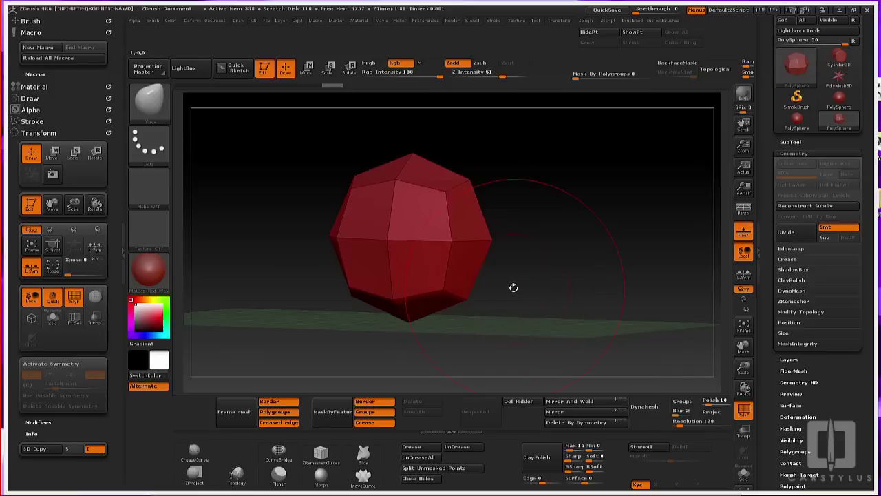
mouse_move(512, 283)
left_mouse_down()
mouse_move(448, 265)
mouse_move(427, 275)
mouse_move(461, 310)
mouse_move(484, 317)
left_mouse_up()
left_click_drag(395, 230, 389, 216)
left_click_drag(486, 237, 511, 290)
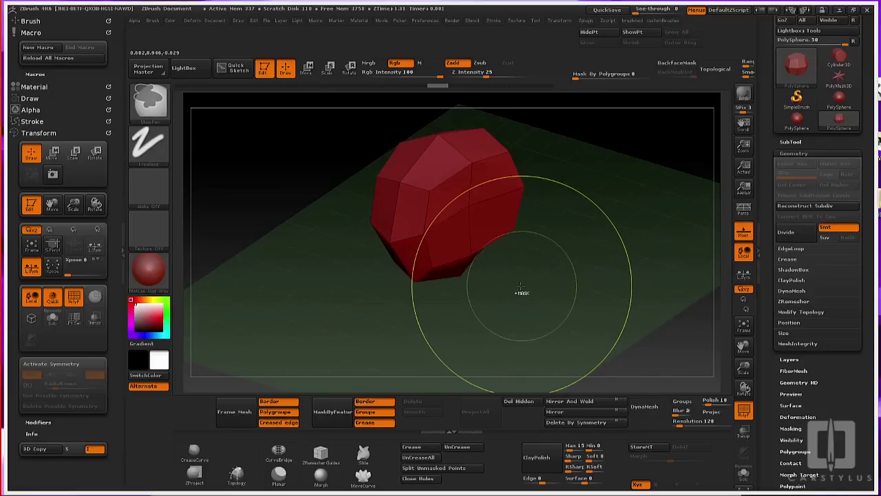
key("ctrl+z")
key("ctrl+z")
key("ctrl+z")
Activate X symmetry and begin pushing the coarse sphere's faces inward with the Move brush
left_click_drag(557, 308, 555, 227, "shift")
key("x")
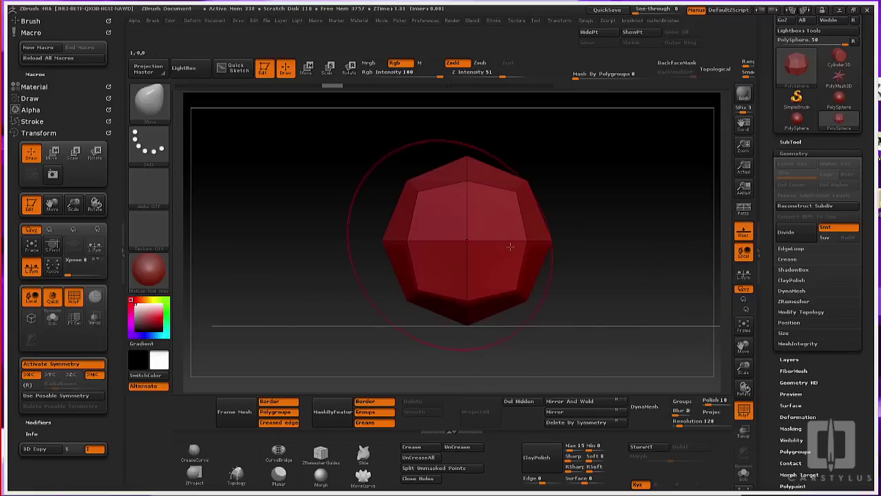
mouse_move(585, 310)
left_mouse_down()
mouse_move(555, 293)
mouse_move(409, 272)
left_mouse_up()
left_click_drag(520, 303, 560, 321)
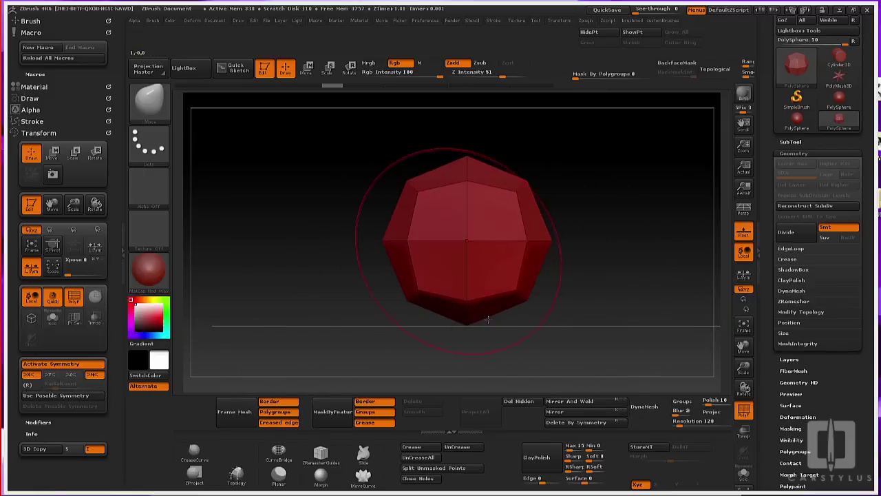
left_click_drag(500, 323, 529, 284)
left_click_drag(506, 241, 453, 246)
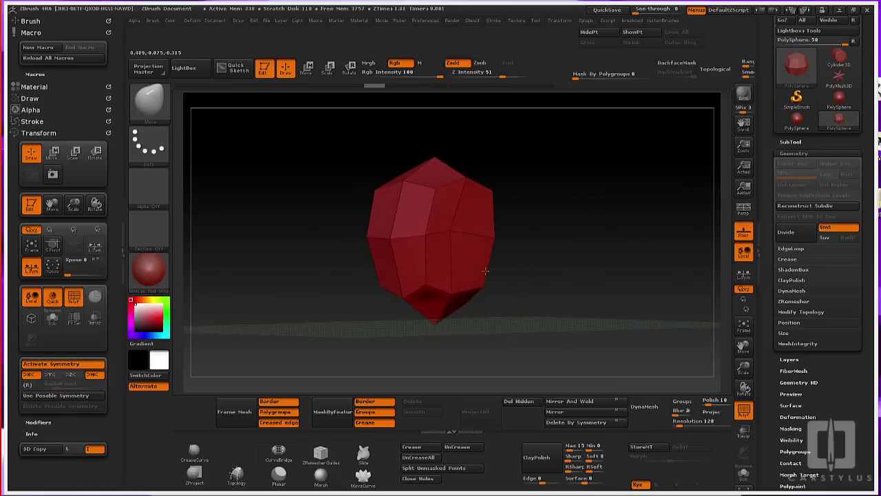
Flatten and stretch the coarse sphere into a thin slanted slab with the Move brush
left_click_drag(500, 281, 441, 292)
mouse_move(498, 299)
left_mouse_down()
mouse_move(441, 283)
mouse_move(469, 266)
mouse_move(508, 265)
left_mouse_up()
left_click_drag(475, 226, 539, 211)
mouse_move(525, 172)
left_mouse_down()
mouse_move(584, 175)
mouse_move(559, 177)
mouse_move(577, 178)
left_mouse_up()
left_click_drag(554, 290, 640, 311)
left_click_drag(557, 256, 584, 254)
left_click_drag(565, 312, 558, 314)
mouse_move(671, 332)
left_mouse_down()
mouse_move(602, 344)
mouse_move(478, 335)
left_mouse_up()
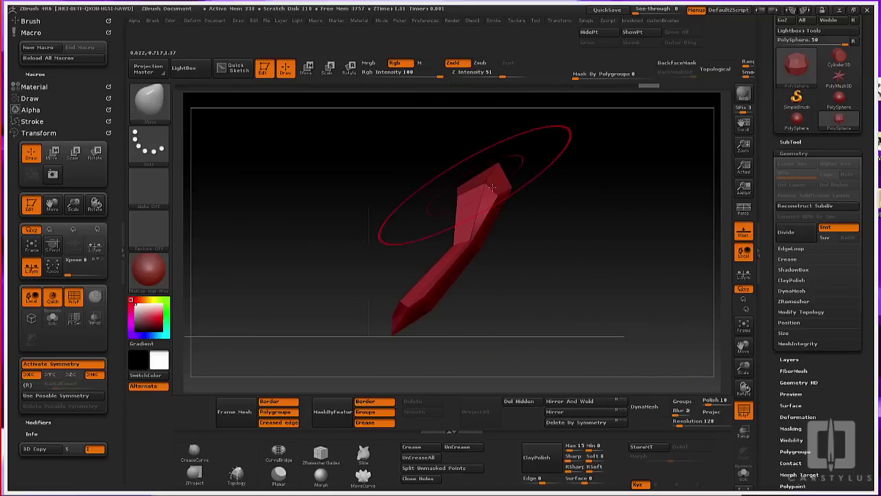
Pull the upper end of the slab higher and shape a bend between its upper and lower sections
left_click_drag(492, 187, 507, 185)
mouse_move(544, 274)
left_mouse_down()
mouse_move(501, 288)
mouse_move(470, 265)
mouse_move(438, 282)
mouse_move(445, 300)
mouse_move(465, 274)
left_mouse_up()
mouse_move(518, 286)
left_mouse_down()
mouse_move(601, 285)
mouse_move(504, 304)
mouse_move(451, 295)
left_mouse_up()
left_click_drag(505, 189, 521, 163)
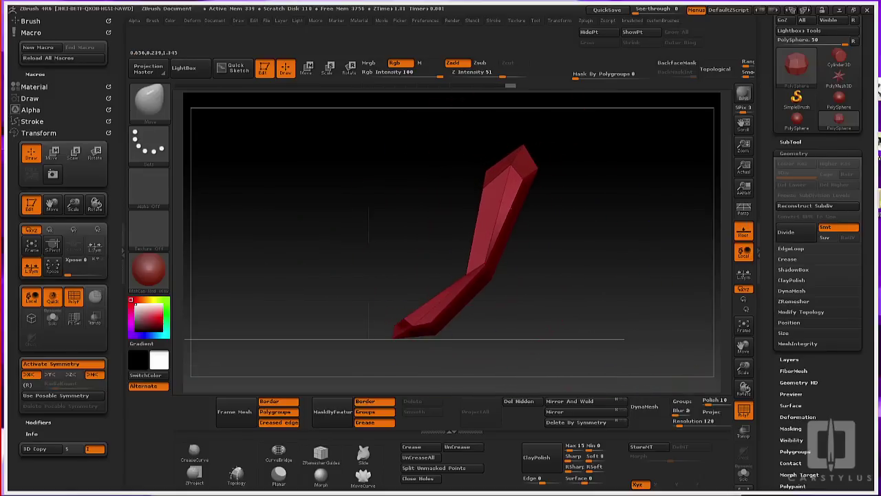
left_click_drag(505, 207, 512, 206)
left_click_drag(520, 258, 577, 268)
Adjust the brush size and refine the slab's side profile around the bend and lower section
key("s")
left_click(510, 260)
left_click_drag(495, 238, 506, 222)
left_click_drag(469, 307, 494, 308)
mouse_move(551, 306)
left_mouse_down()
mouse_move(601, 299)
mouse_move(563, 303)
mouse_move(620, 314)
mouse_move(492, 268)
left_mouse_up()
key("s")
mouse_move(523, 298)
left_mouse_down()
mouse_move(451, 306)
mouse_move(519, 259)
mouse_move(498, 321)
mouse_move(513, 303)
mouse_move(528, 309)
mouse_move(513, 310)
left_mouse_up()
Fine-tune the brush size and shift the individual vertices where the upper and lower sections meet
key("s")
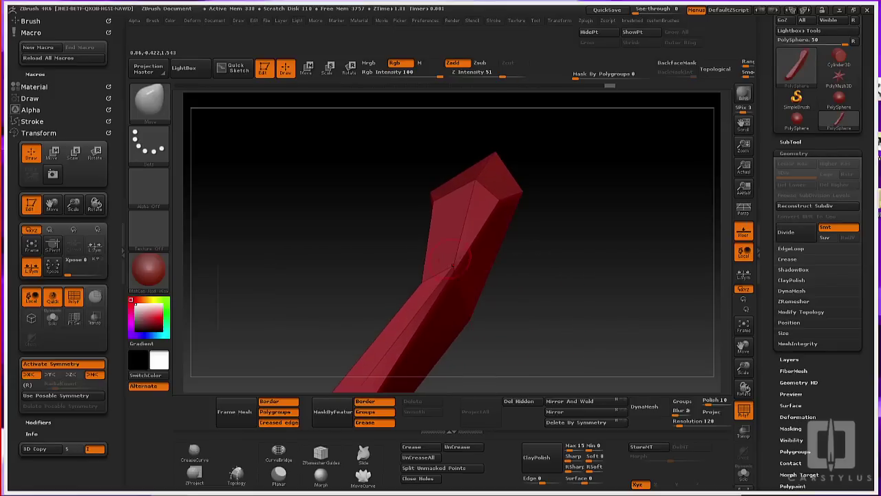
left_click_drag(451, 264, 435, 257)
left_click_drag(475, 281, 439, 228)
left_click_drag(521, 231, 493, 307)
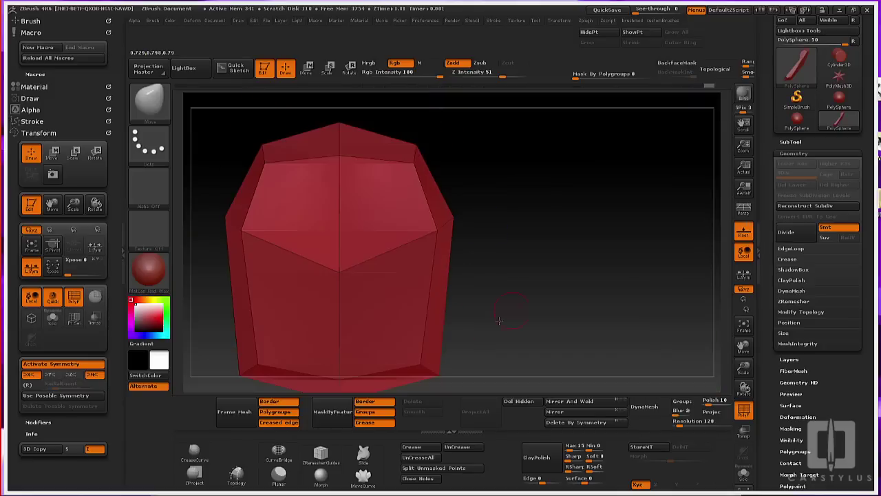
left_click_drag(499, 321, 501, 297)
mouse_move(553, 305)
left_mouse_down("alt")
mouse_move(555, 255)
mouse_move(555, 303)
left_mouse_up("alt")
left_click_drag(555, 303, 473, 204)
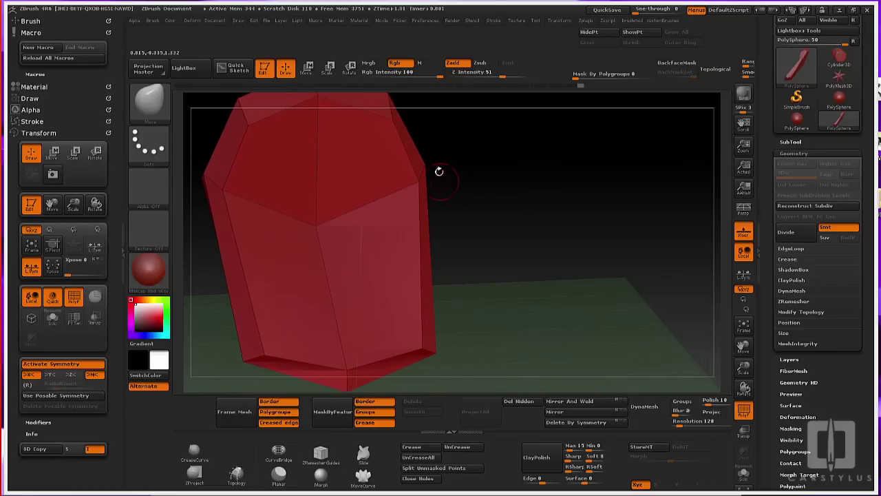
mouse_move(483, 171)
left_mouse_down("ctrl")
mouse_move(444, 143)
mouse_move(410, 167)
mouse_move(475, 283)
left_mouse_up("ctrl")
left_click(537, 244, "ctrl")
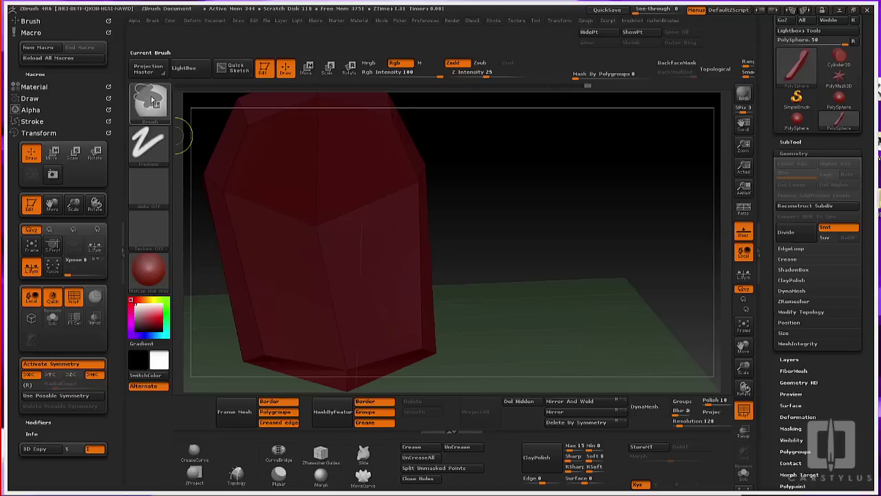
left_click_drag(508, 224, 522, 274, "ctrl")
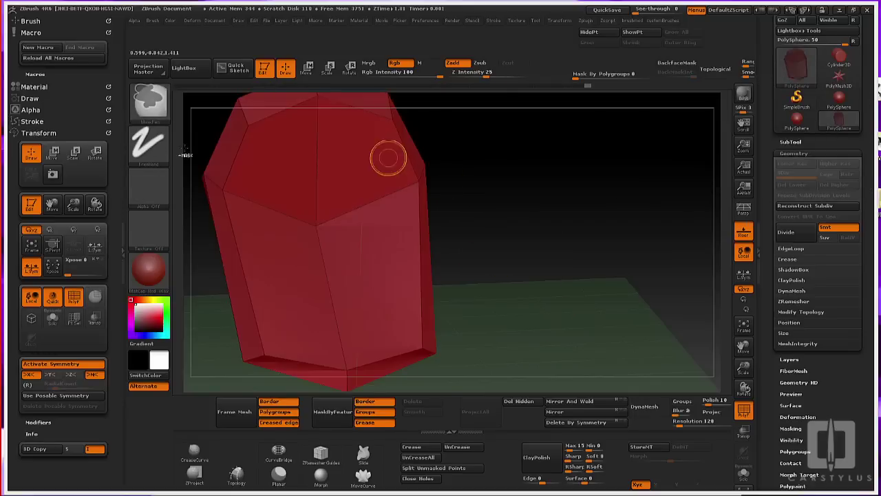
Set the mask brush to the Lasso stroke and mask the mesh, leaving the lower front faces unmasked
left_click(146, 142)
left_click(296, 174)
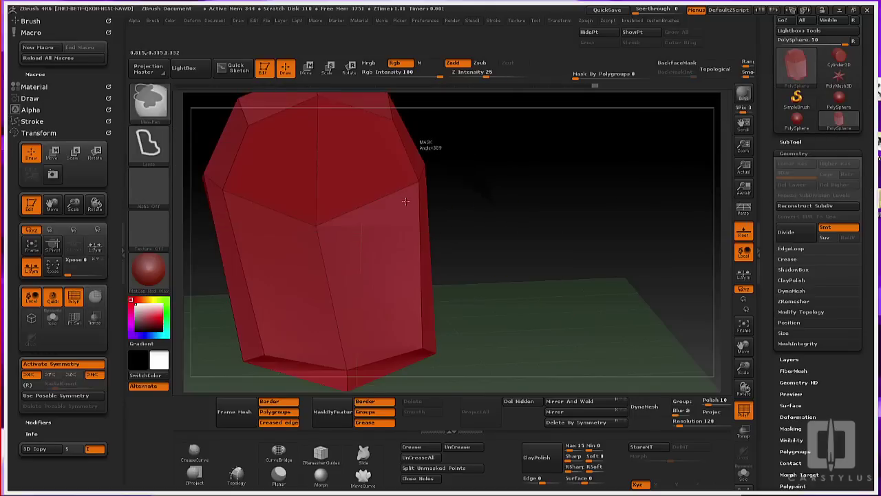
mouse_move(413, 181)
left_mouse_down("ctrl")
mouse_move(402, 324)
mouse_move(475, 358)
left_mouse_up("ctrl")
mouse_move(544, 309)
left_mouse_down()
mouse_move(521, 317)
mouse_move(514, 303)
mouse_move(539, 271)
mouse_move(510, 278)
mouse_move(485, 269)
left_mouse_up()
Extrude the unmasked lower front faces outward with Transpose Move
key("w")
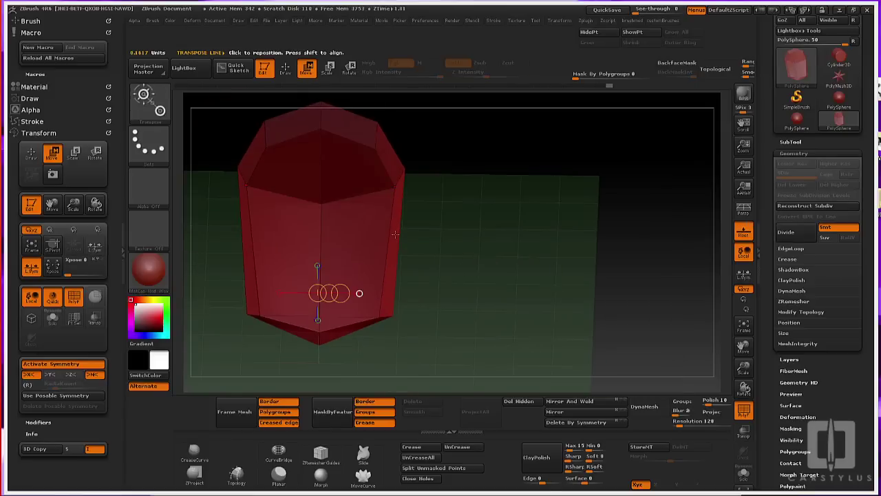
left_click(396, 234)
left_click_drag(527, 284, 518, 224)
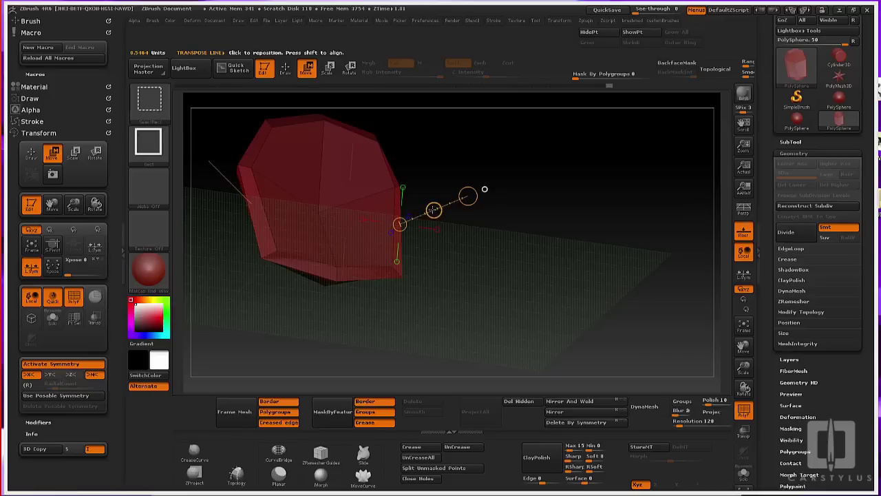
left_click_drag(434, 210, 461, 202, "ctrl")
left_click_drag(578, 274, 540, 273)
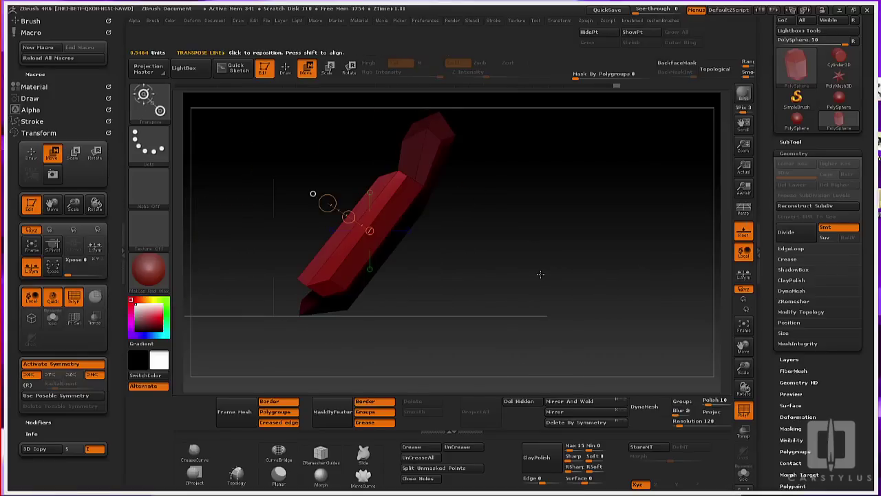
left_click_drag(476, 262, 427, 265)
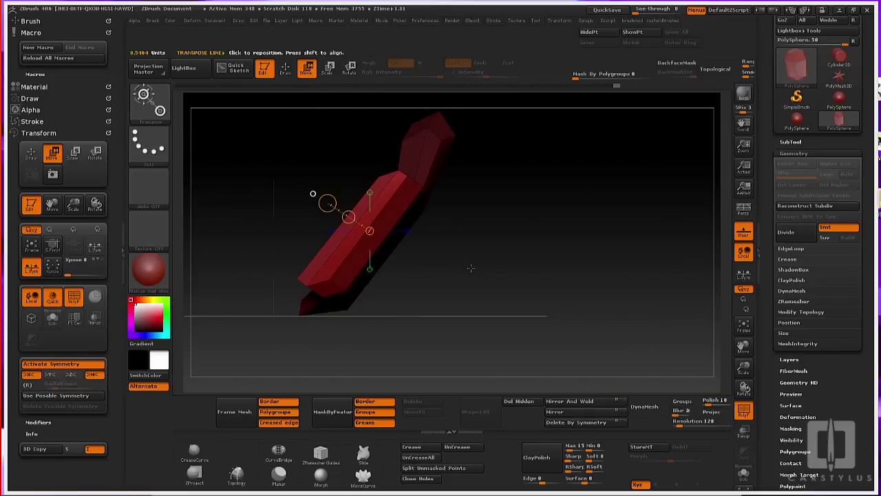
Clear the mask and reshape the extruded lower section into a tapered profile with the Move brush
key("q")
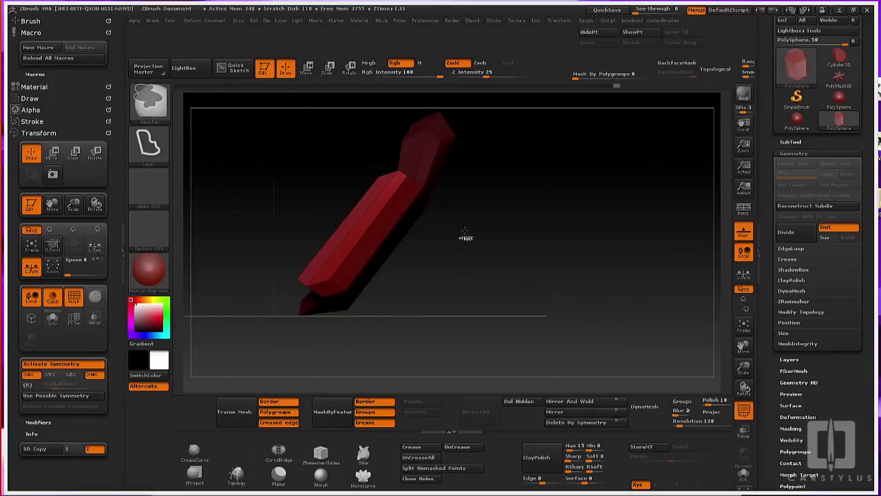
mouse_move(467, 215)
left_mouse_down("ctrl")
mouse_move(475, 267)
mouse_move(498, 255)
mouse_move(481, 247)
left_mouse_up("ctrl")
left_click(490, 242)
left_click_drag(425, 178, 405, 251)
left_click_drag(384, 292, 362, 295, "shift")
left_click_drag(454, 305, 535, 263)
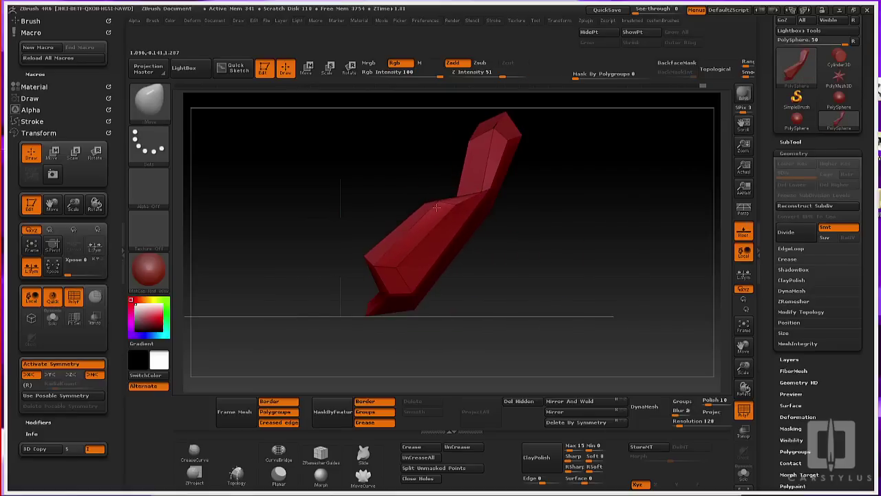
Try to duplicate the whole mesh forward and downward with Transpose Move
left_click_drag(531, 239, 503, 272)
key("w")
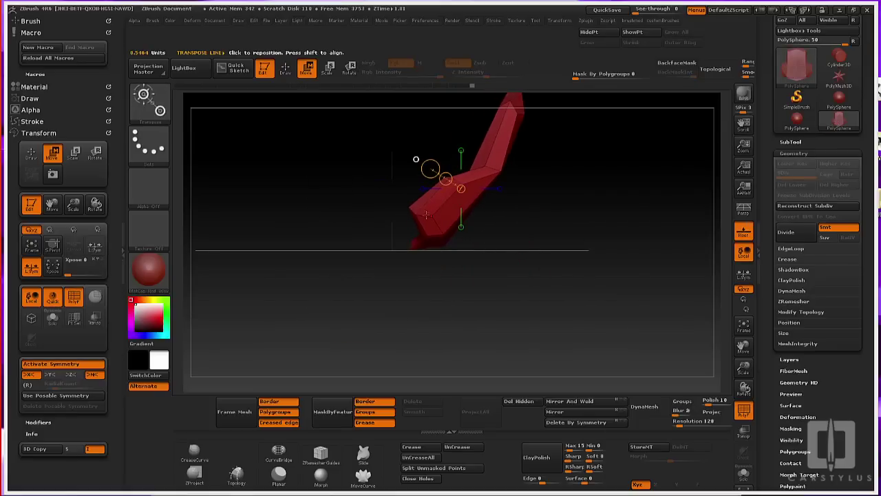
left_click_drag(445, 203, 261, 219)
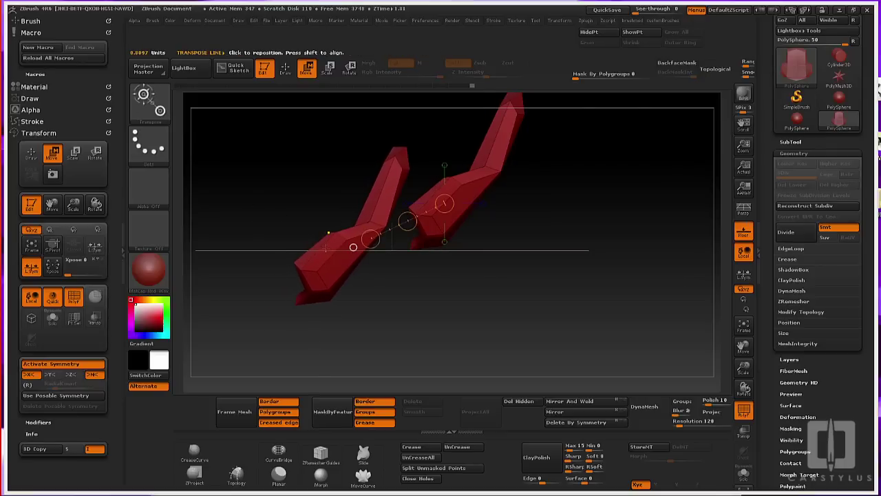
key("ctrl+z")
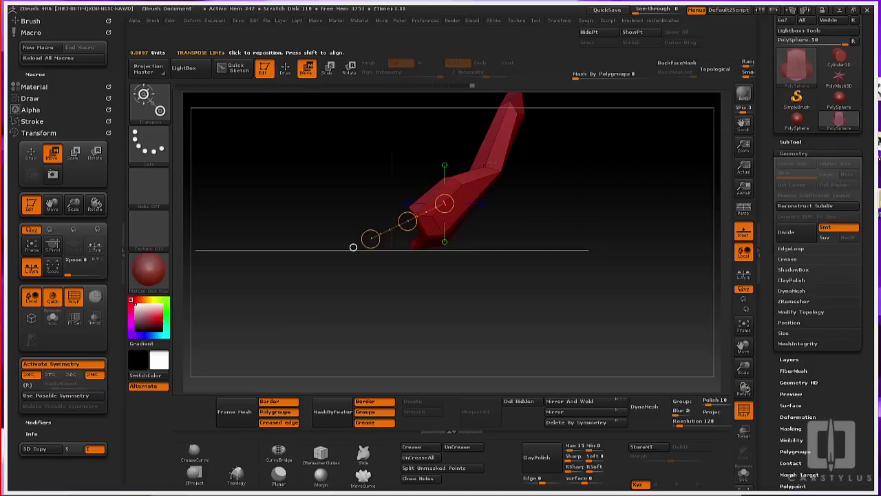
Duplicate the whole upright mesh horizontally forward with Transpose Move
mouse_move(492, 162)
left_mouse_down()
mouse_move(441, 186)
mouse_move(341, 199)
mouse_move(352, 175)
left_mouse_up()
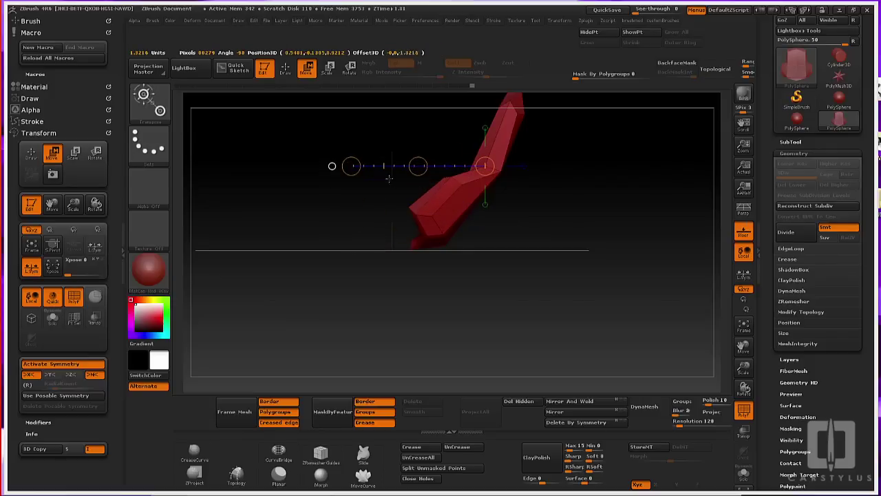
key("ctrl")
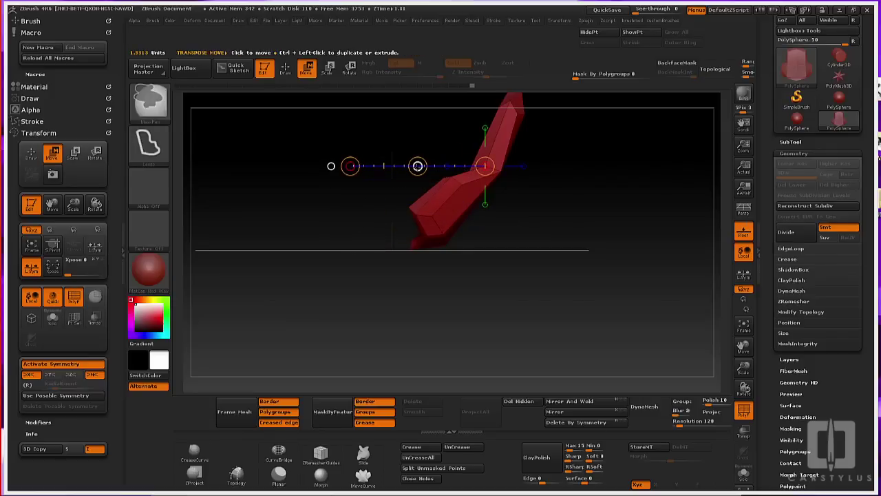
left_click_drag(418, 166, 277, 182, "ctrl")
left_click_drag(560, 252, 517, 275)
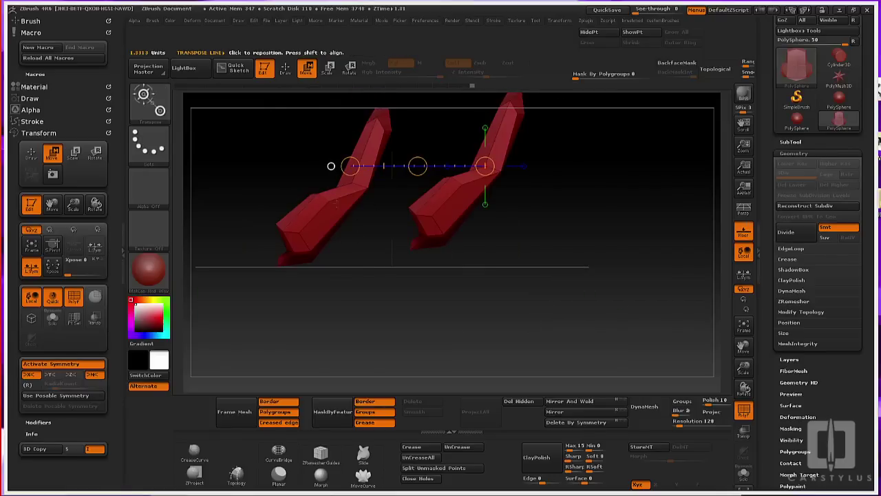
Tilt the forward copy into a nearly horizontal seat with Transpose Rotate and move it below the backrest's lower end
left_click_drag(331, 201, 408, 172)
left_click_drag(434, 218, 428, 273)
key("r")
left_click_drag(498, 257, 475, 309, "alt")
mouse_move(291, 260)
left_mouse_down()
mouse_move(469, 280)
mouse_move(435, 266)
mouse_move(447, 278)
mouse_move(389, 283)
left_mouse_up()
key("w")
left_click_drag(496, 305, 475, 299)
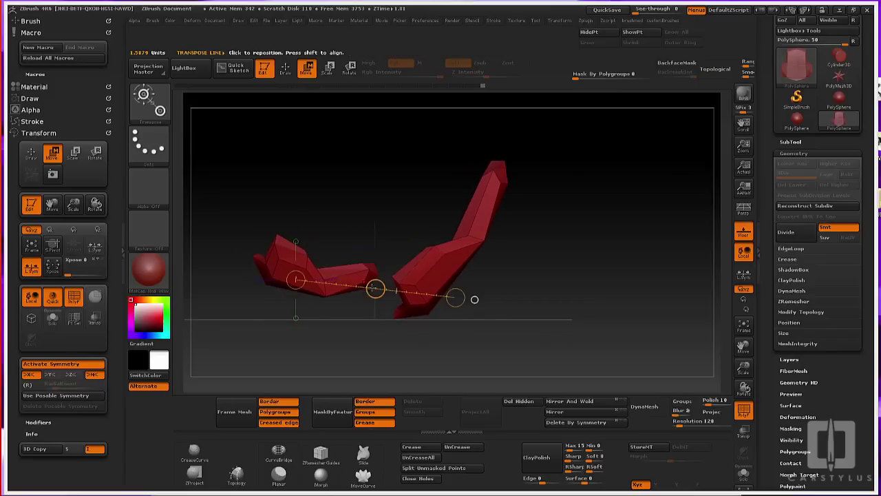
left_click_drag(376, 289, 412, 352)
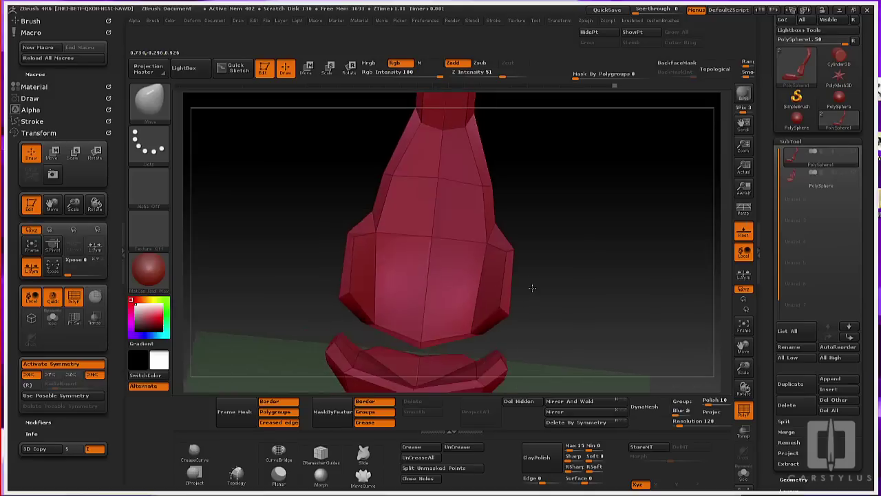
Change the selection brush and isolate the front faces of the backrest, hiding the rest of the mesh
left_click_drag(532, 288, 537, 299)
key("ctrl+shift")
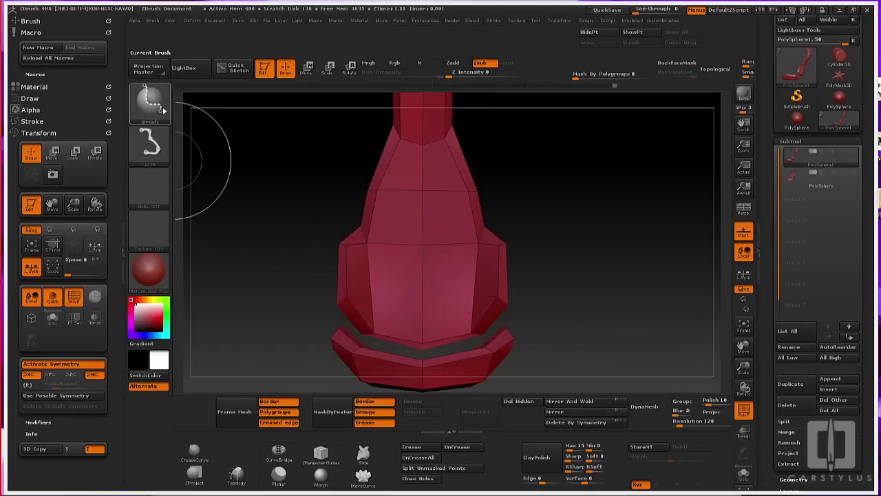
left_click(160, 105, "ctrl+shift")
right_click_drag(395, 261, 351, 270, "alt")
key("ctrl+shift")
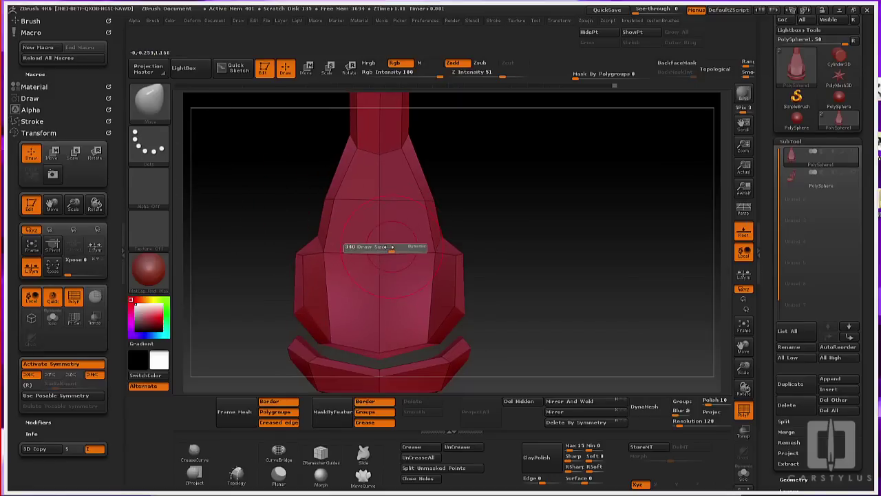
left_click(392, 253, "ctrl+shift")
left_click_drag(396, 255, 472, 272)
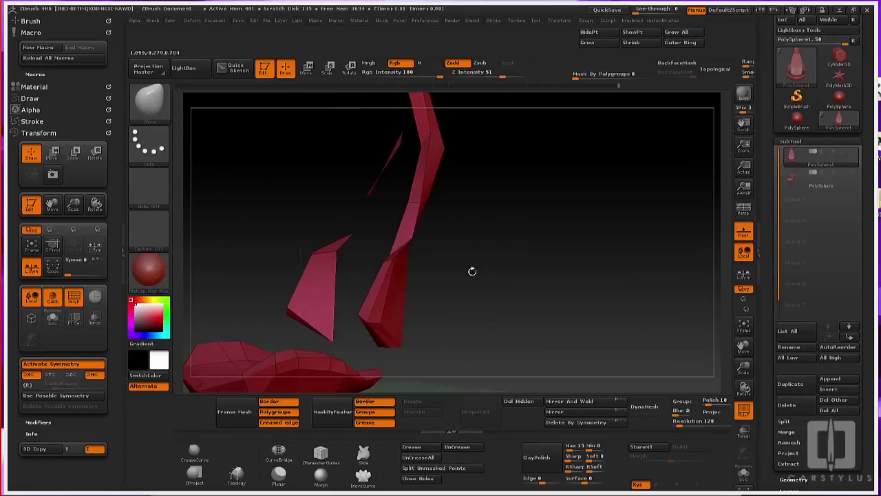
left_click_drag(514, 226, 539, 276, "ctrl+shift")
left_click_drag(540, 304, 441, 276)
Add an edge loop with Crisp enabled along the border of the isolated front faces
left_click(810, 141)
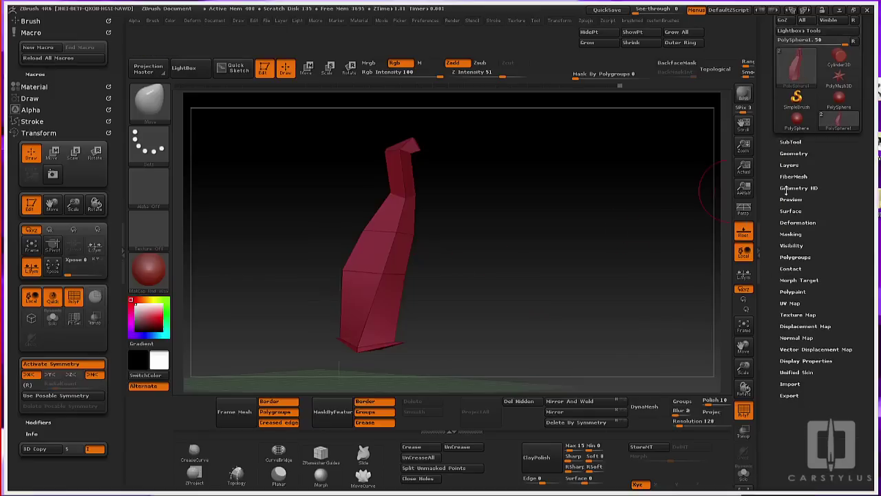
left_click(794, 154)
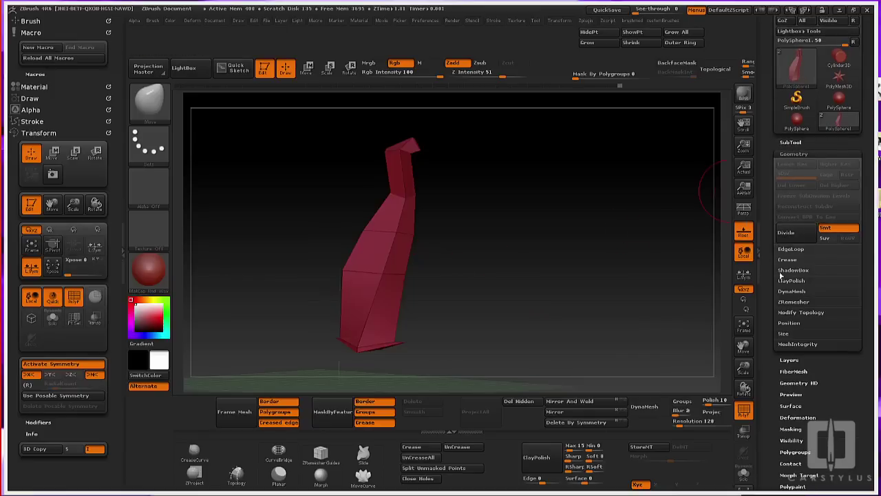
left_click(792, 250)
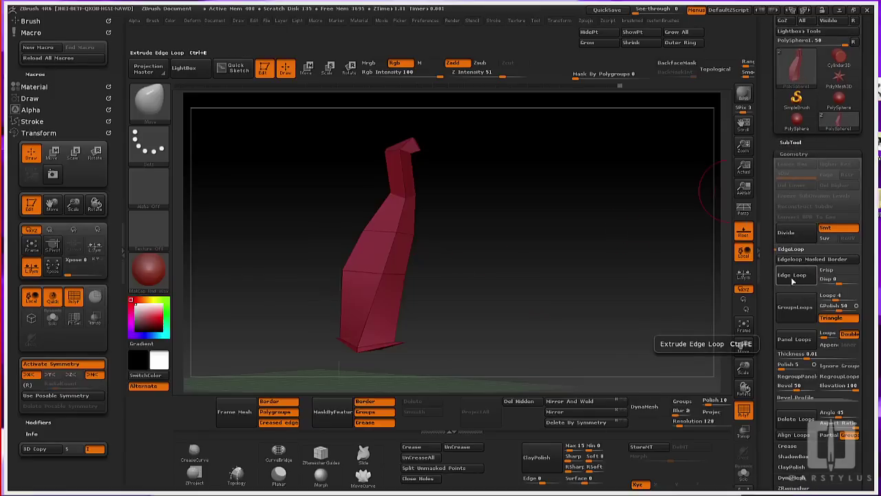
left_click(837, 269)
left_click(794, 275)
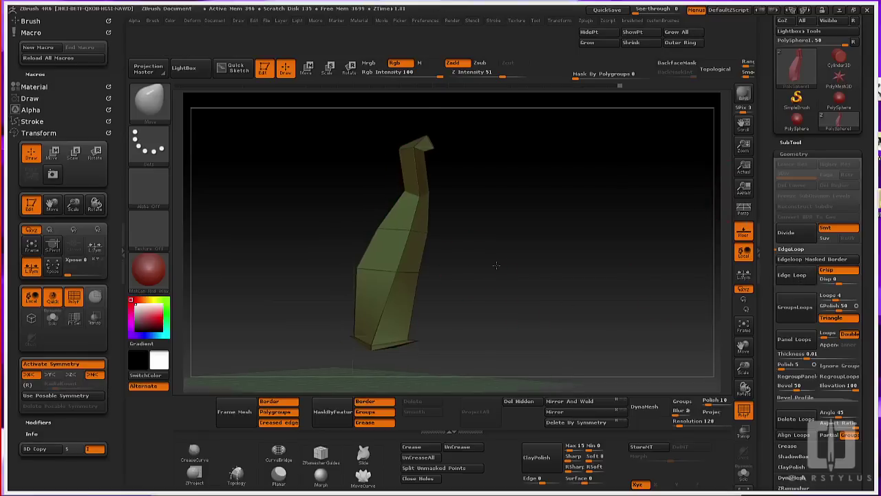
Remove all creases from the mesh and subdivide the seat and backrest to level 5
mouse_move(497, 266)
left_mouse_down()
mouse_move(514, 307)
mouse_move(386, 276)
mouse_move(574, 288)
mouse_move(445, 285)
mouse_move(604, 299)
mouse_move(434, 252)
mouse_move(478, 255)
mouse_move(512, 301)
mouse_move(338, 264)
mouse_move(358, 281)
mouse_move(376, 239)
mouse_move(501, 258)
left_mouse_up()
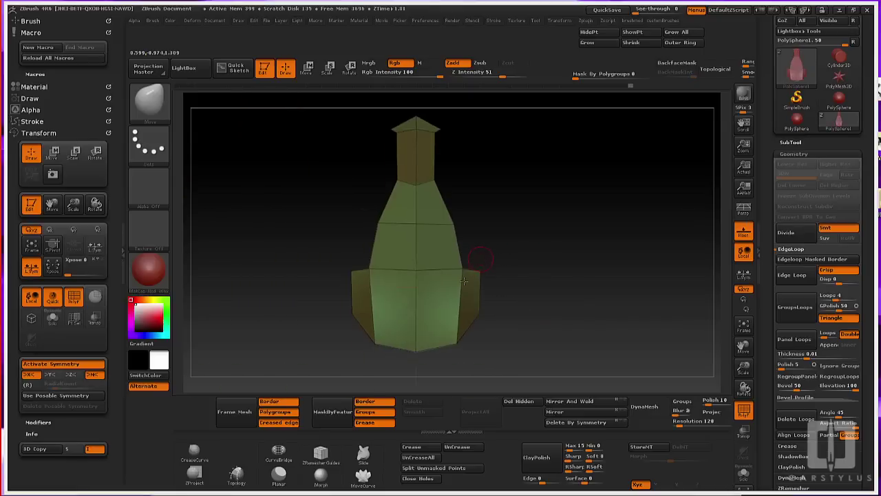
left_click(422, 458)
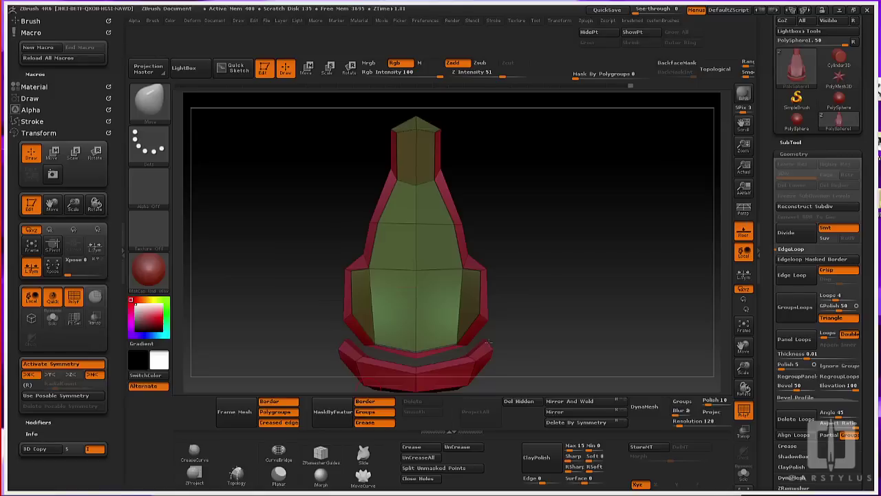
left_click_drag(516, 315, 508, 298)
key("ctrl+d")
key("ctrl+d")
key("ctrl+d")
key("ctrl+d")
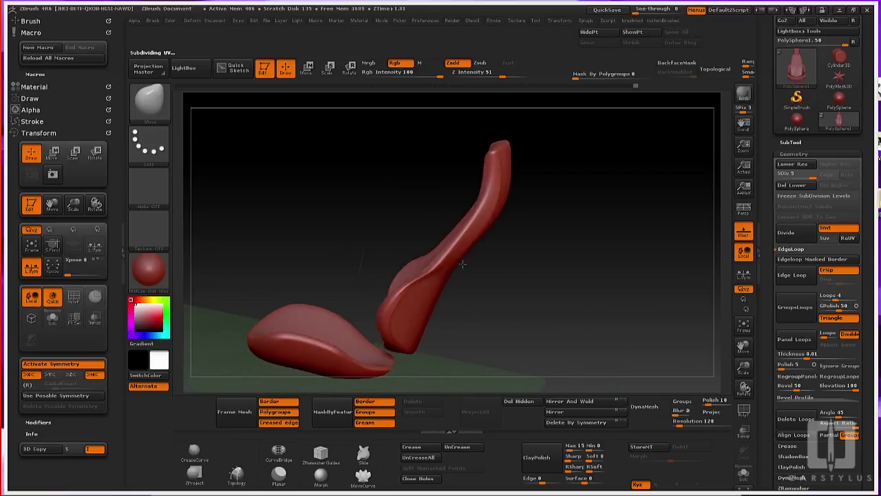
mouse_move(463, 264)
left_mouse_down()
mouse_move(455, 255)
mouse_move(509, 303)
mouse_move(482, 289)
left_mouse_up()
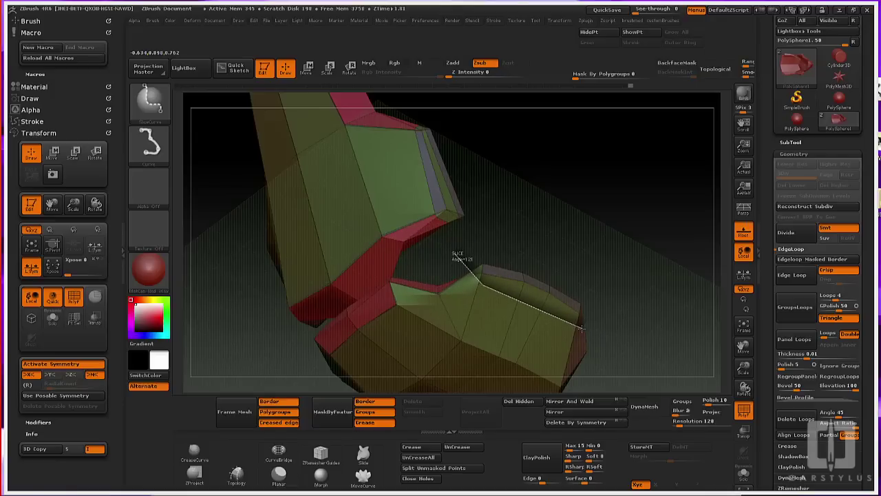
Slice across the side edge of the low-poly seat with SliceCurve and subdivide the mesh
left_click_drag(640, 314, 641, 314, "ctrl+shift")
left_click_drag(639, 271, 552, 345)
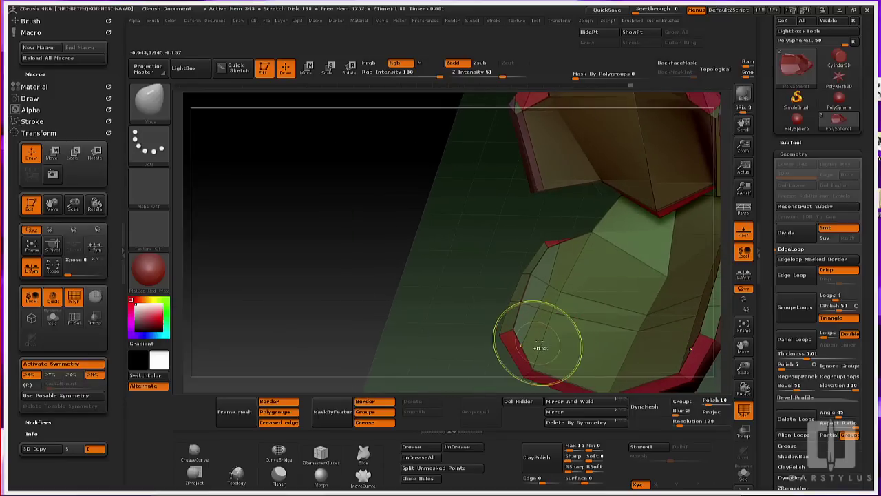
key("ctrl+d")
key("ctrl+d")
key("ctrl+d")
left_click_drag(496, 328, 420, 303)
mouse_move(560, 310)
left_mouse_down()
mouse_move(472, 266)
mouse_move(460, 364)
mouse_move(471, 279)
mouse_move(488, 262)
mouse_move(502, 197)
mouse_move(466, 309)
mouse_move(438, 299)
mouse_move(452, 325)
mouse_move(448, 281)
mouse_move(440, 305)
mouse_move(457, 308)
mouse_move(453, 260)
left_mouse_up()
Turn off the polyframe display and return the mesh to its lowest-resolution form
key("shift+f")
key("ctrl")
key("shift+d")
key("shift+d")
key("shift+d")
key("shift+d")
key("shift+d")
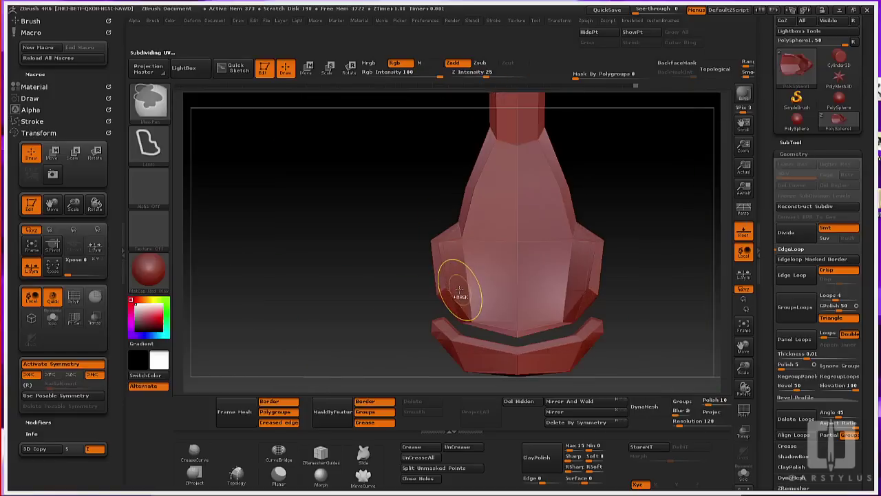
mouse_move(458, 291)
left_mouse_down()
mouse_move(496, 296)
mouse_move(476, 298)
left_mouse_up()
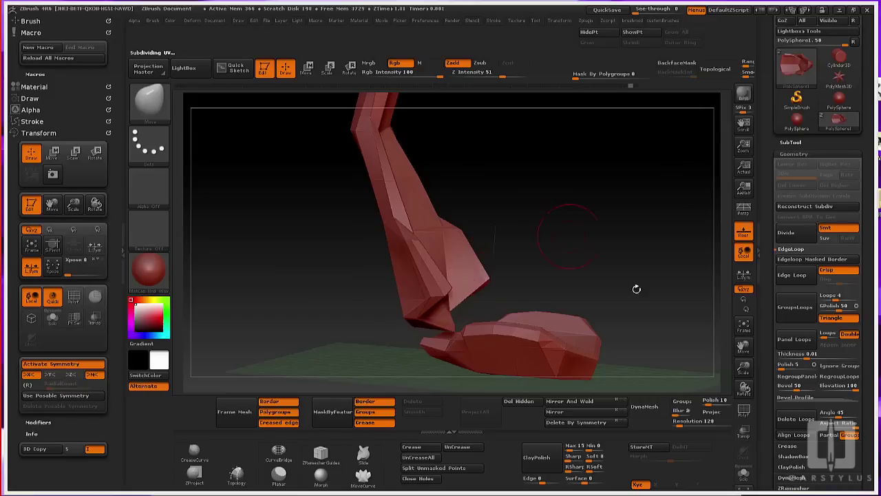
Subdivide the seat and backrest to level 5 and check the smoothed surfaces from above and from the front
left_click_drag(592, 280, 561, 334)
key("ctrl+d")
key("ctrl+d")
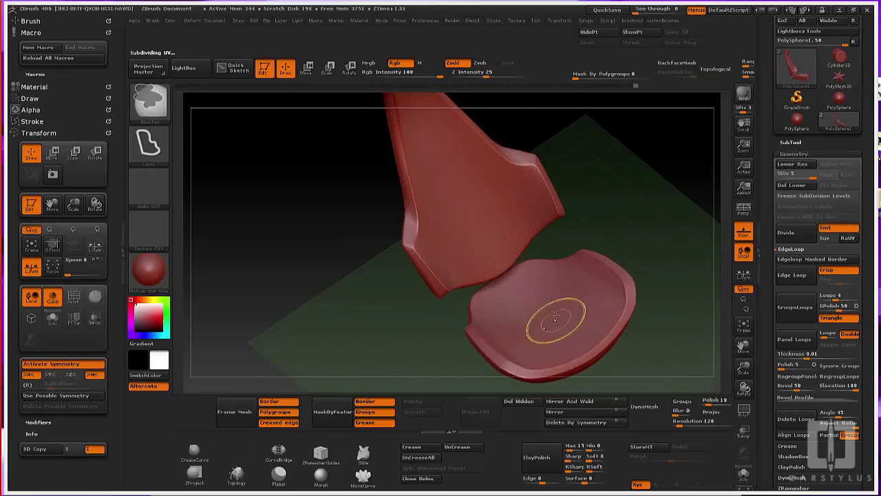
mouse_move(556, 315)
right_mouse_down()
mouse_move(527, 337)
mouse_move(530, 368)
mouse_move(551, 351)
mouse_move(497, 290)
right_mouse_up()
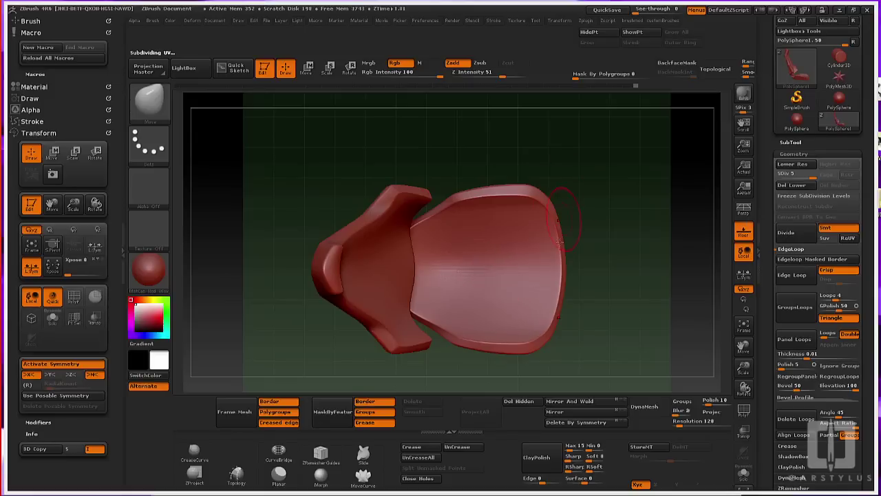
left_click_drag(529, 283, 403, 299)
mouse_move(416, 248)
right_mouse_down("alt")
mouse_move(418, 283)
mouse_move(425, 260)
mouse_move(534, 258)
mouse_move(441, 262)
right_mouse_up("alt")
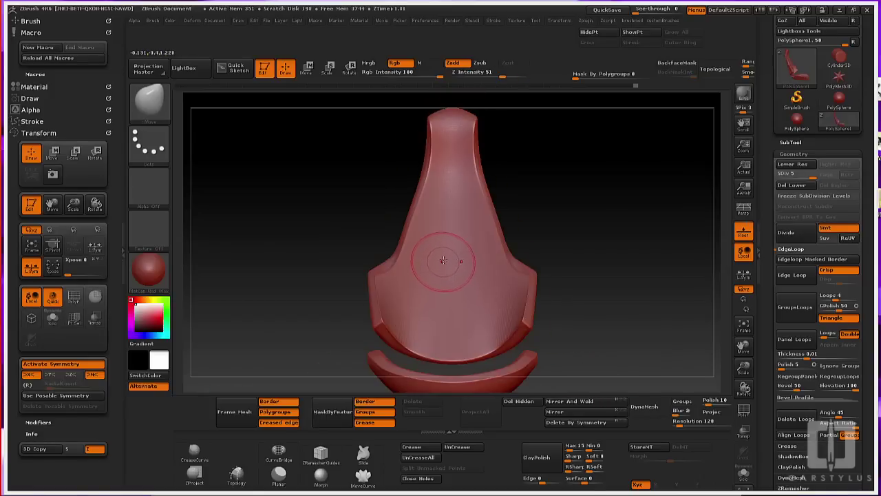
Lasso-mask a central strip on the seat and a Y-shaped band across the backrest's lower half with MaskPen
mouse_move(439, 258)
left_mouse_down()
mouse_move(453, 294)
mouse_move(445, 337)
left_mouse_up()
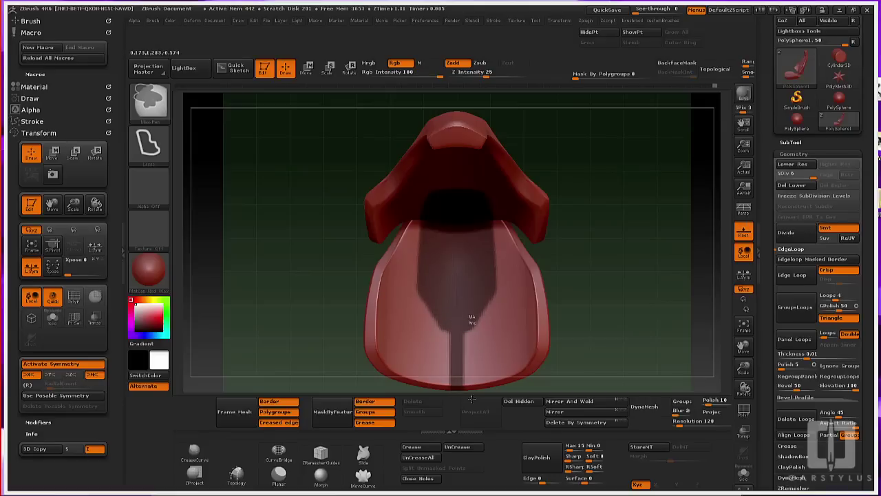
right_click_drag(462, 331, 463, 298)
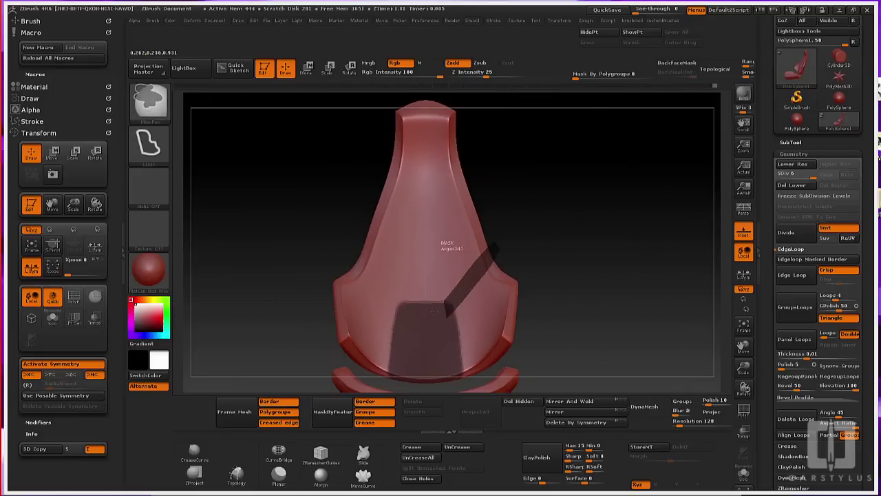
left_click_drag(433, 313, 485, 281)
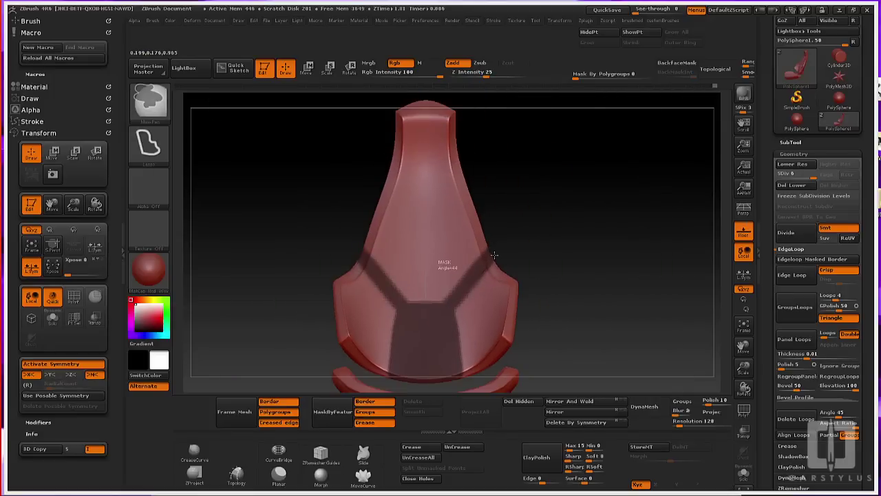
left_click_drag(439, 312, 434, 315, "ctrl")
right_click_drag(435, 314, 438, 282, "ctrl")
mouse_move(438, 283)
right_mouse_down()
mouse_move(523, 313)
mouse_move(439, 307)
mouse_move(438, 259)
right_mouse_up()
mouse_move(438, 303)
right_mouse_down()
mouse_move(365, 310)
mouse_move(440, 314)
right_mouse_up()
mouse_move(439, 314)
left_mouse_down()
mouse_move(455, 350)
mouse_move(422, 317)
mouse_move(440, 318)
left_mouse_up()
key("f")
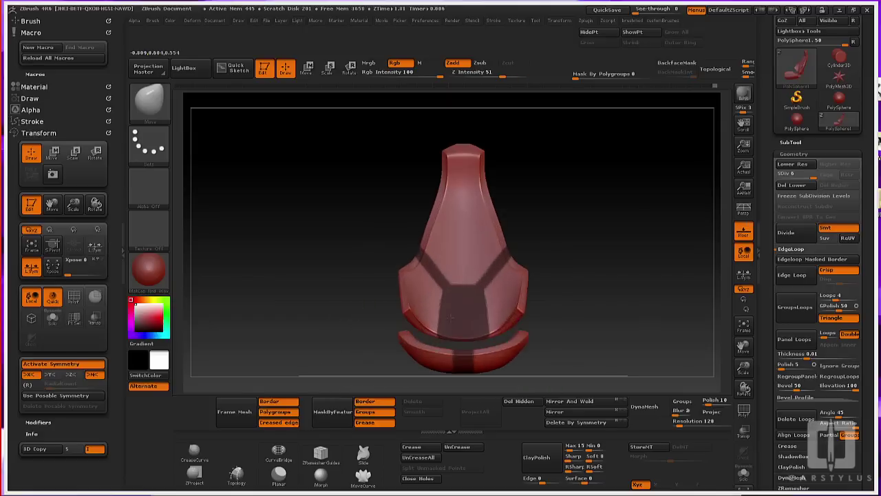
Extract the masked areas with a thickness of 0.02 and accept them as a new subtool
mouse_move(455, 316)
right_mouse_down()
mouse_move(410, 329)
mouse_move(490, 322)
mouse_move(495, 332)
mouse_move(544, 341)
right_mouse_up()
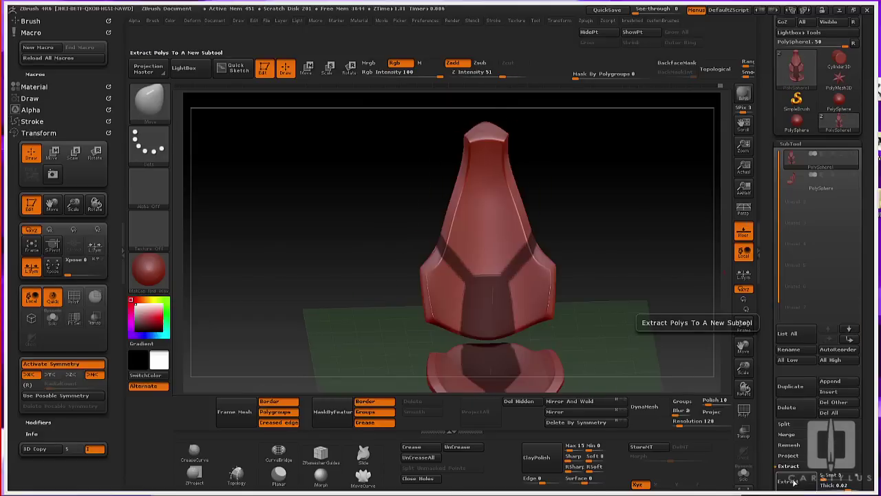
left_click(794, 482)
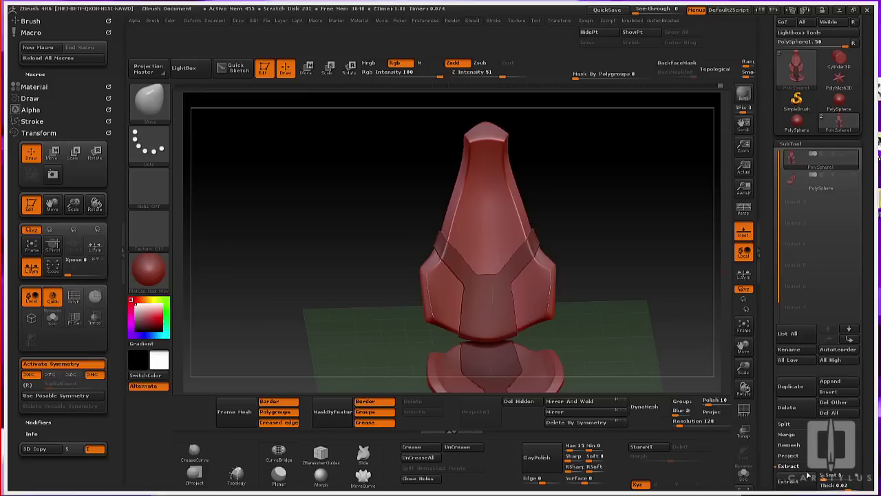
scroll(866, 398, "down", 3)
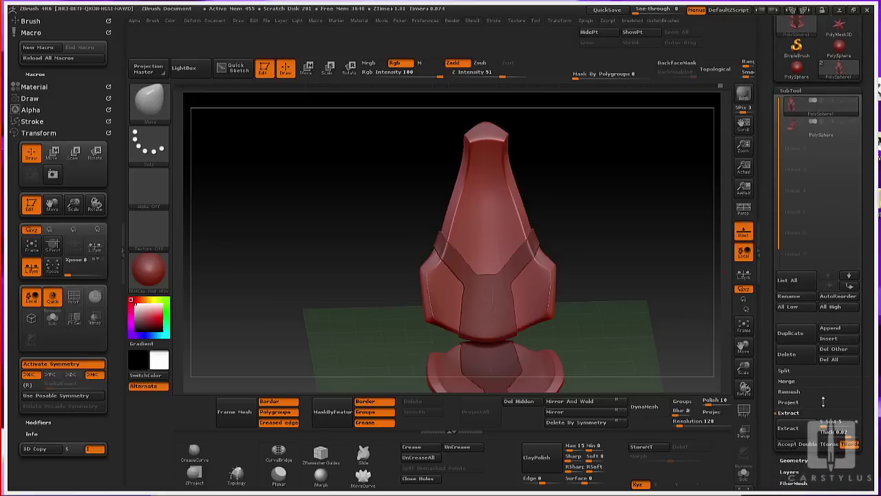
left_click(787, 445)
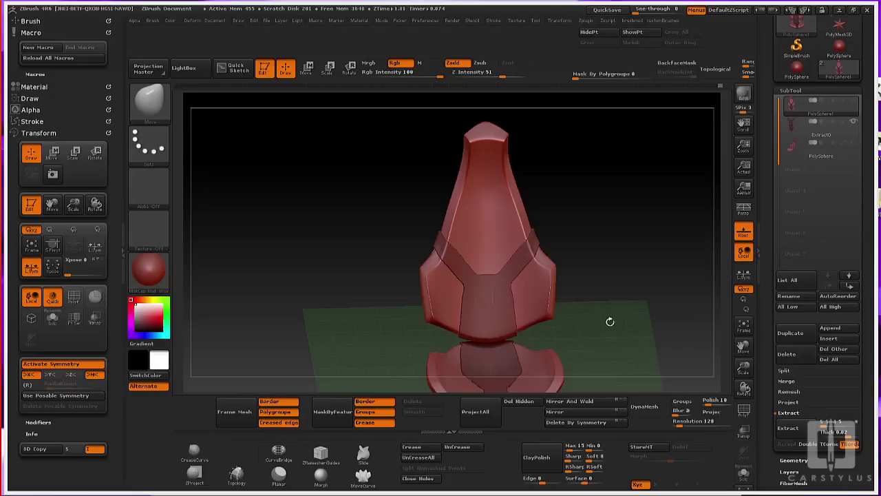
Make the extracted Y-shaped subtool active and examine its edges up close
left_click_drag(607, 322, 623, 311)
left_click(796, 131)
left_click_drag(620, 255, 641, 275)
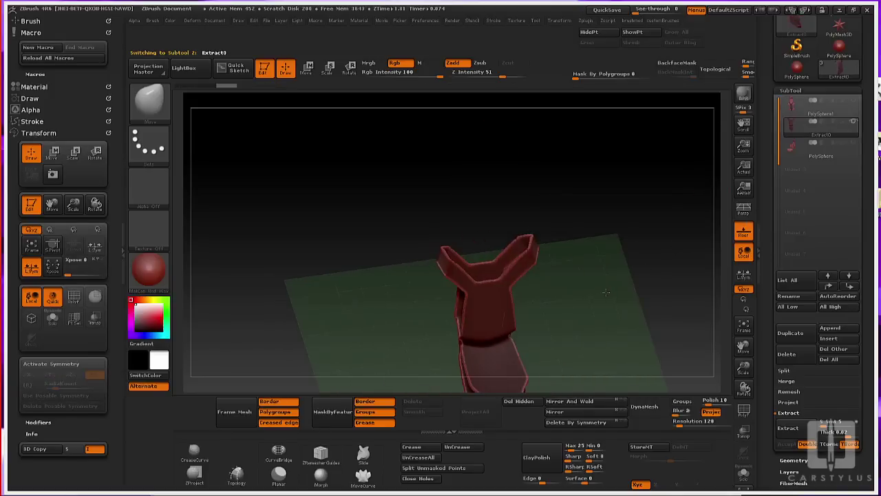
left_click_drag(607, 290, 649, 272)
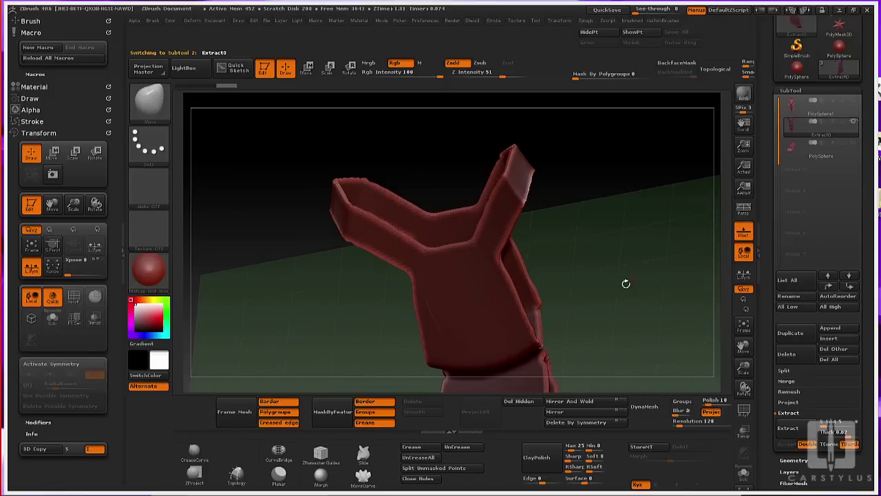
Smooth the extracted Y-shaped panel with repeated Polish By Features passes and check its borders from the front
key("d")
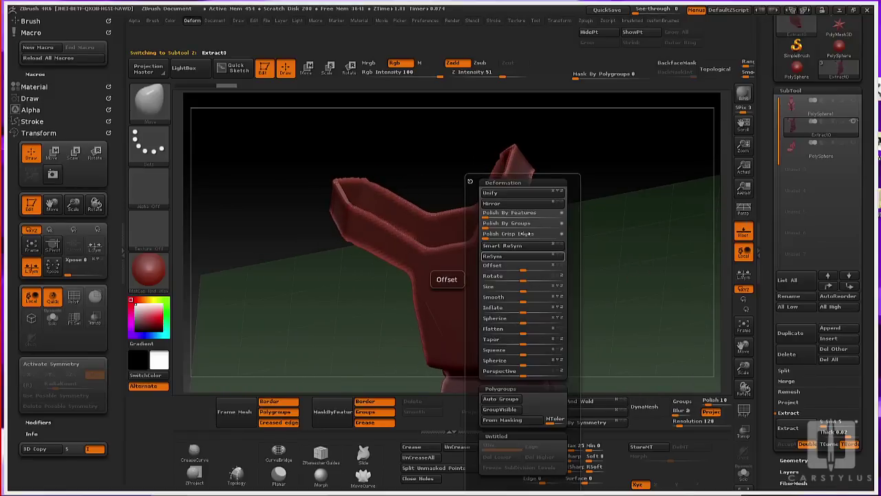
left_click(487, 214)
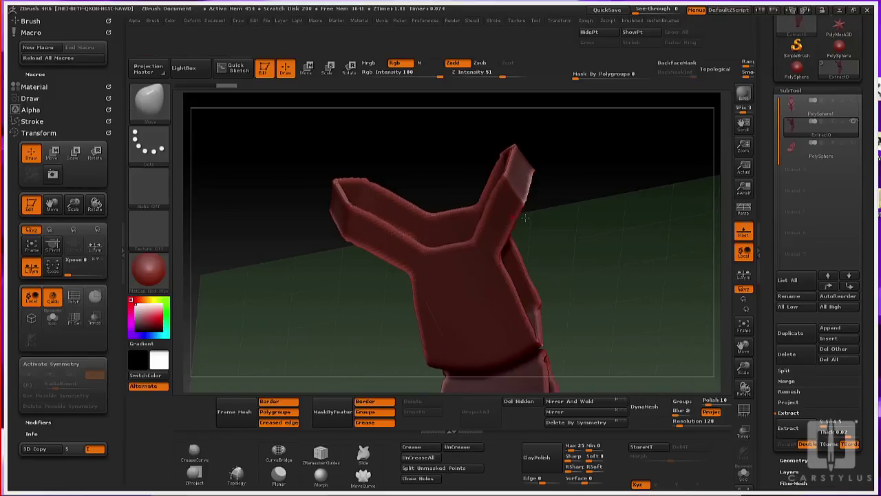
key("d")
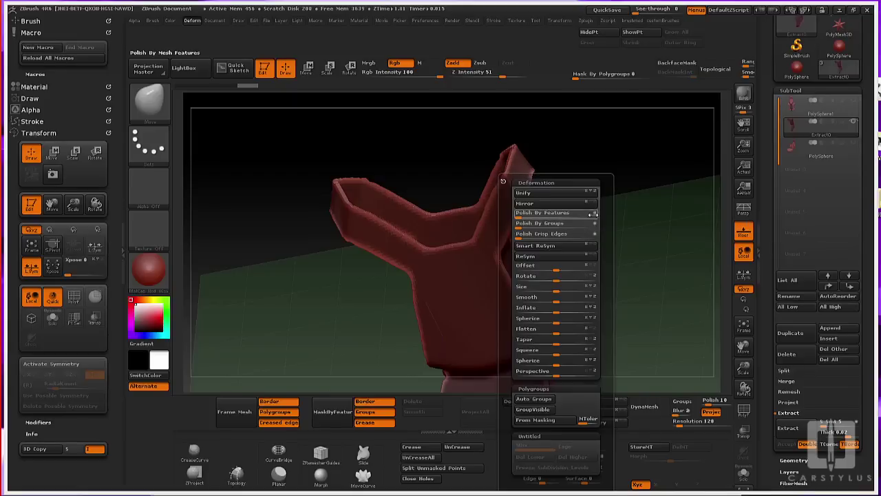
left_click(554, 215)
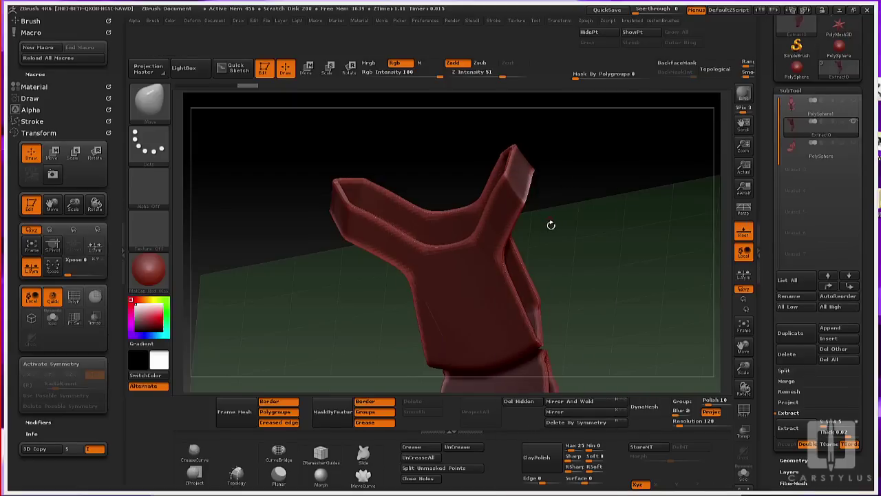
left_click_drag(605, 237, 598, 260)
key("d")
left_click_drag(529, 265, 622, 249)
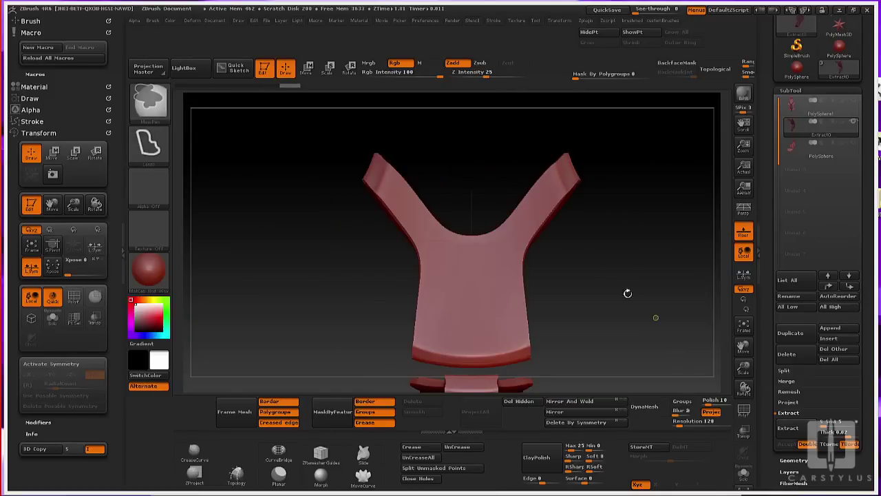
left_click_drag(621, 291, 628, 319)
Make the masked backrest the active subtool, frame it in view and toggle its polyframe display
left_click(798, 112)
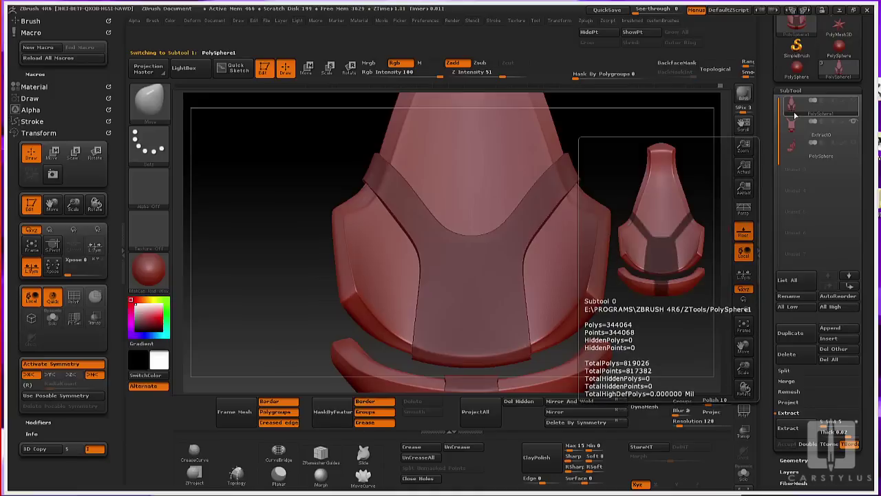
key("f")
left_click_drag(585, 313, 570, 287)
key("shift+f")
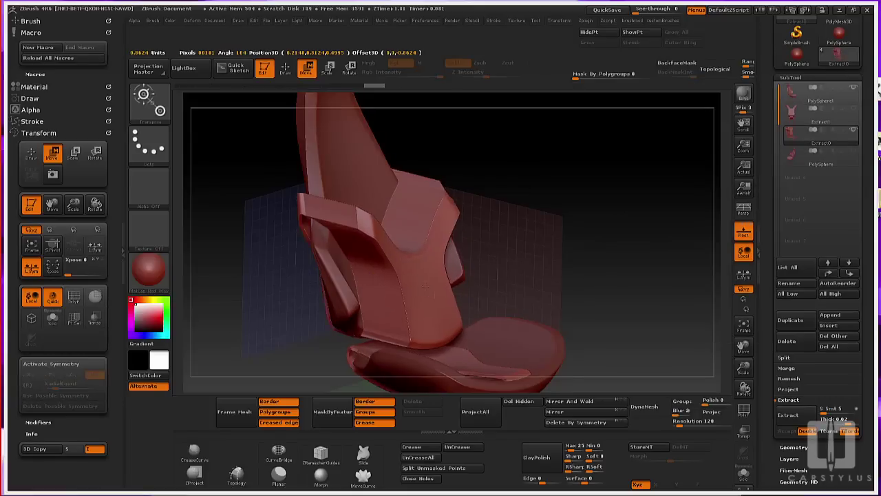
Shift the extracted Y-shaped subtool slightly relative to the backrest with the Transpose Move line
left_click_drag(425, 287, 417, 285)
left_click_drag(638, 250, 663, 257)
left_click_drag(433, 296, 385, 296)
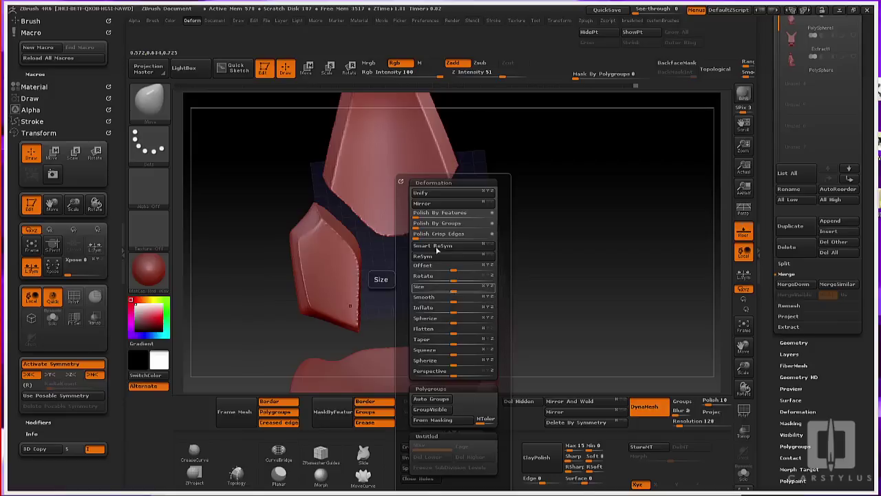
Smooth the cut-out backrest pieces with Polish By Features, apply ClayPolish and check how the parts fit
left_click_drag(417, 215, 438, 215)
left_click_drag(530, 347, 505, 372)
left_click(544, 456)
mouse_move(543, 321)
left_mouse_down()
mouse_move(566, 340)
mouse_move(560, 321)
mouse_move(572, 307)
left_mouse_up()
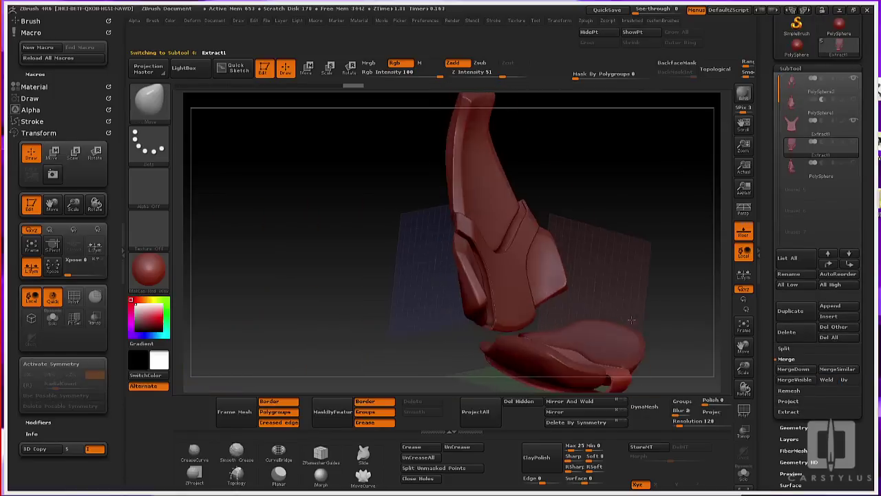
left_click_drag(600, 303, 620, 290)
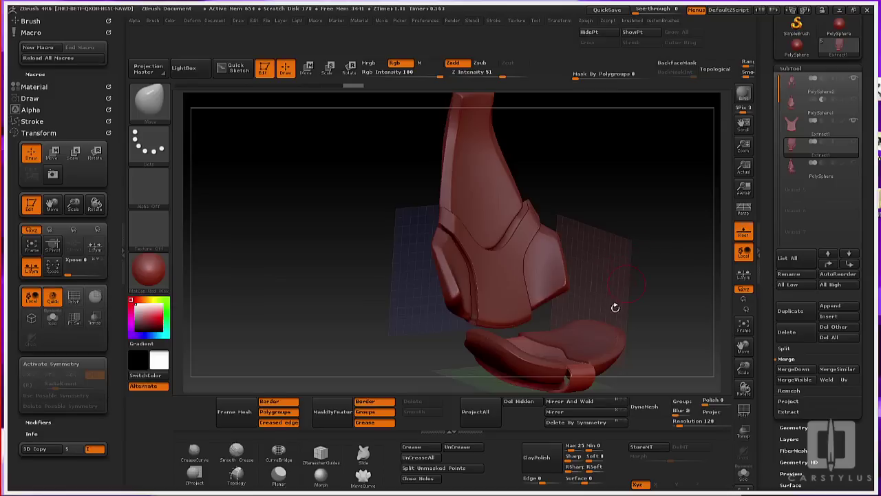
left_click_drag(608, 301, 568, 367)
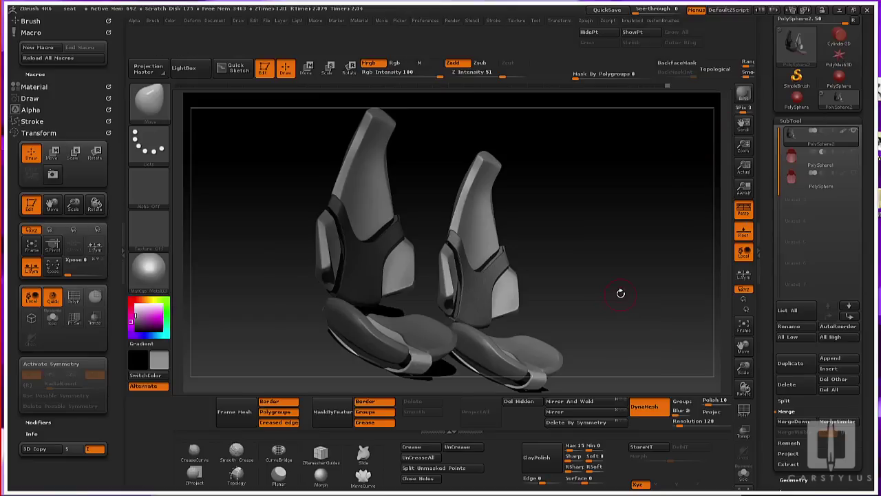
Render the pair of grey seats with Best Preview Render from a raised three-quarter front view
left_click_drag(620, 293, 594, 274)
left_click(743, 95)
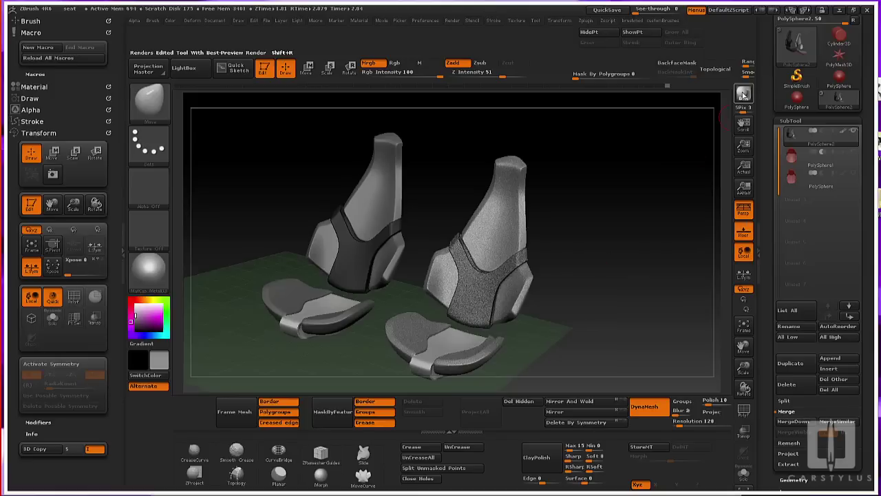
left_click(684, 174)
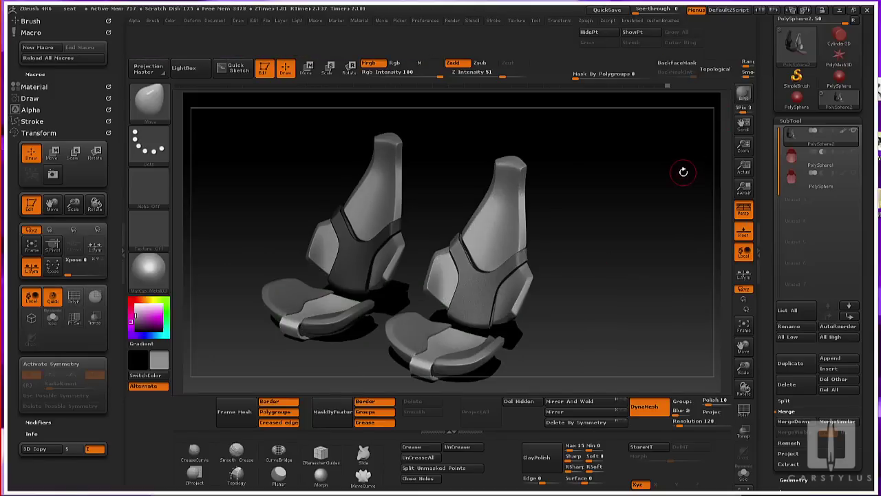